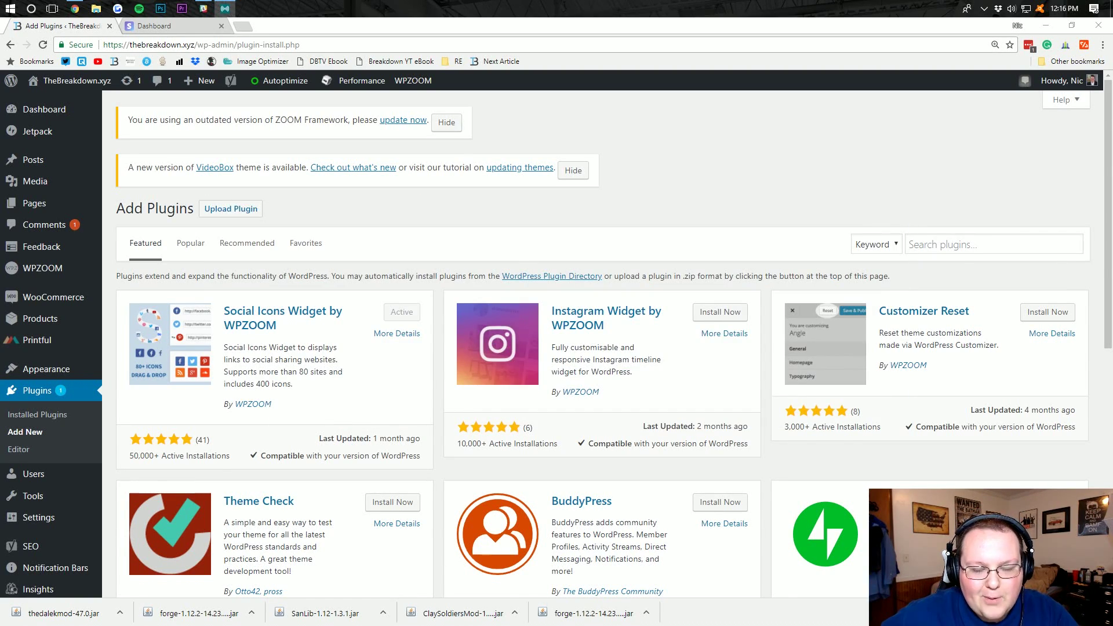
Step: Search plugins for 'woocommerce stripe', then install and activate WooCommerce Stripe Payment Gateway
left_click(957, 244)
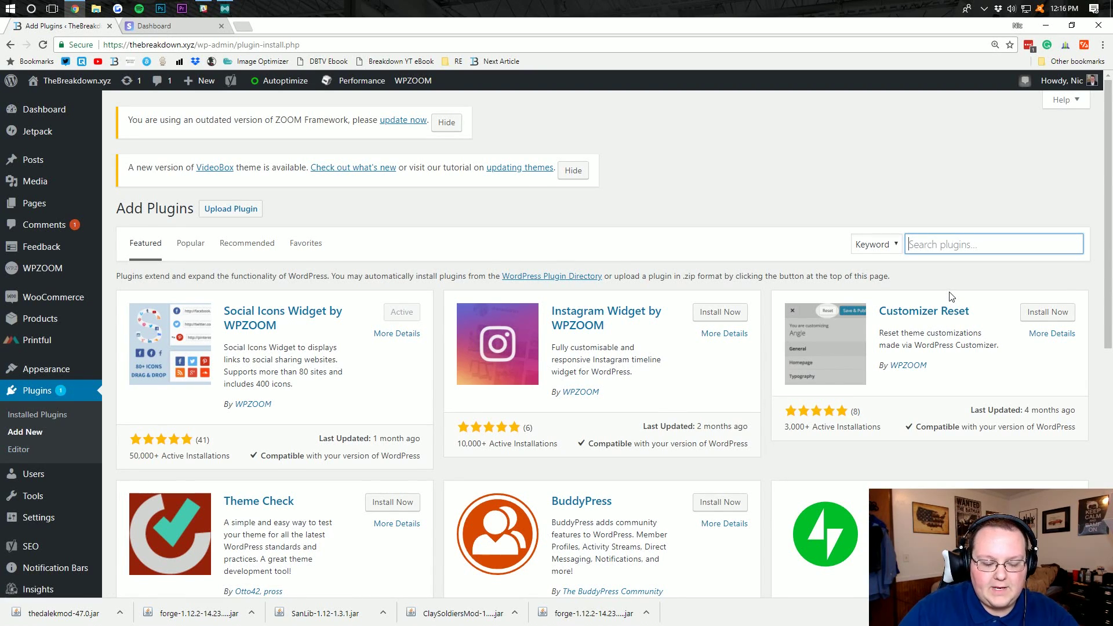
type("woocommerce strim")
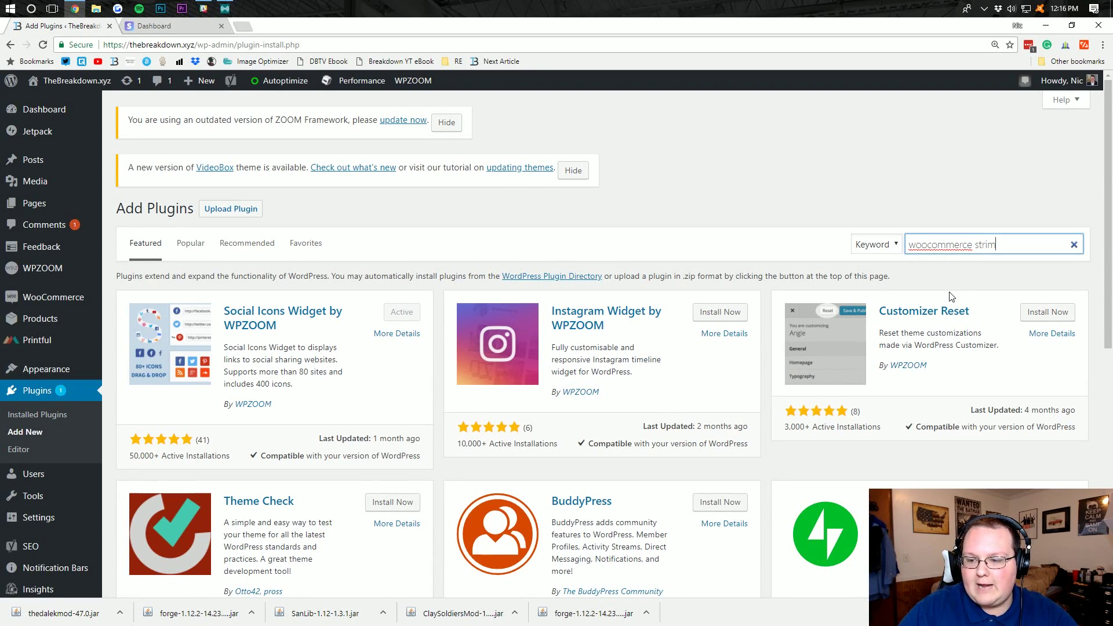
type("e")
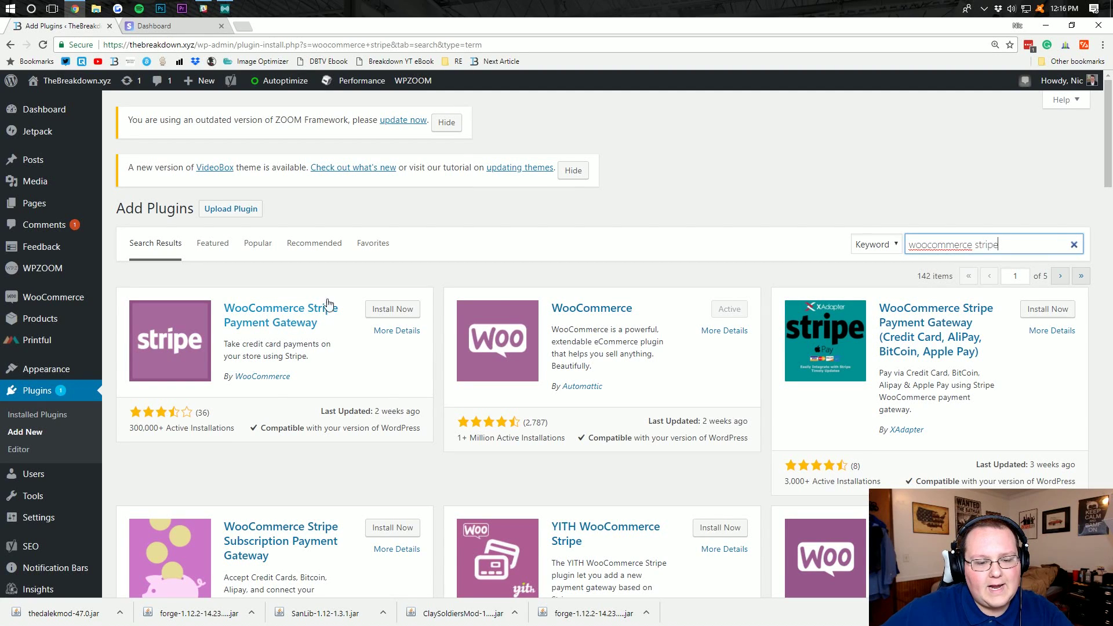
left_click(380, 312)
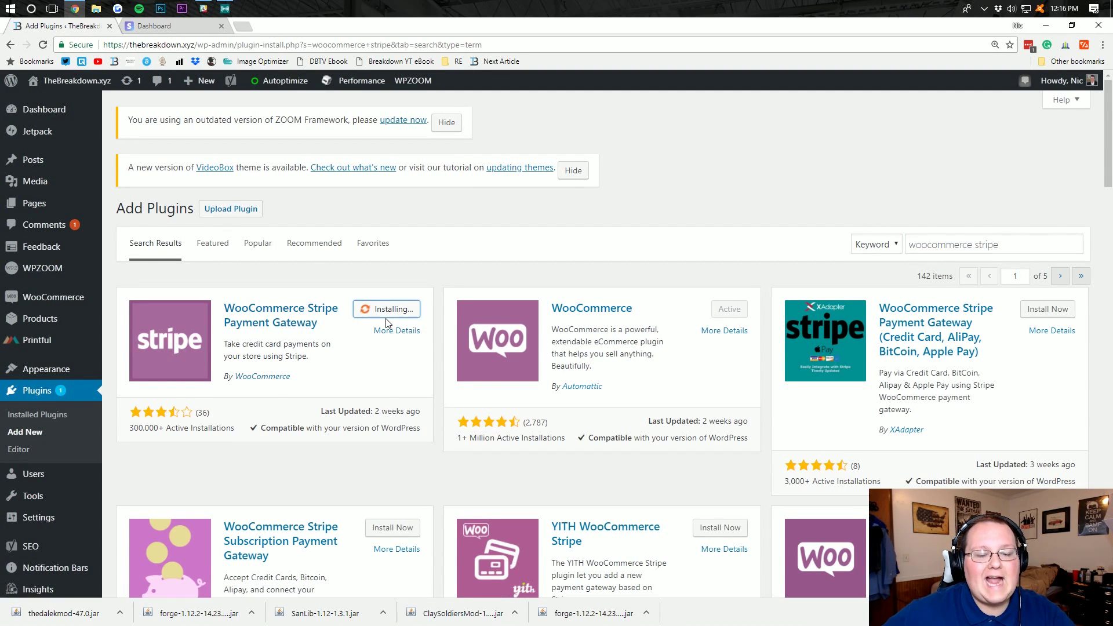
left_click(387, 309)
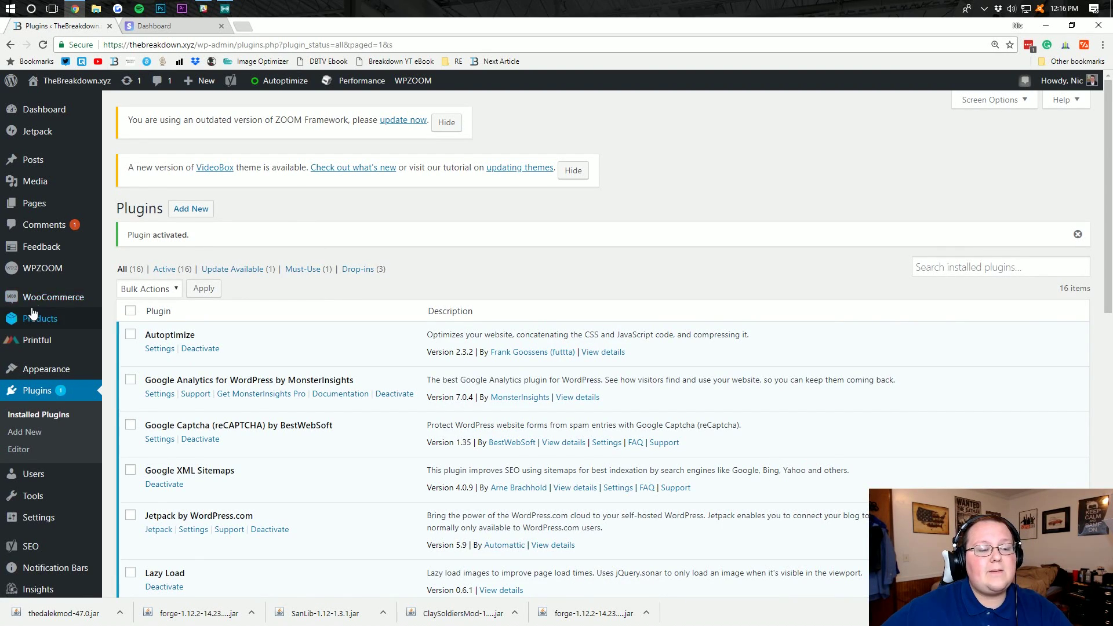
Step: Go to WooCommerce > Settings from the admin sidebar
mouse_move(84, 301)
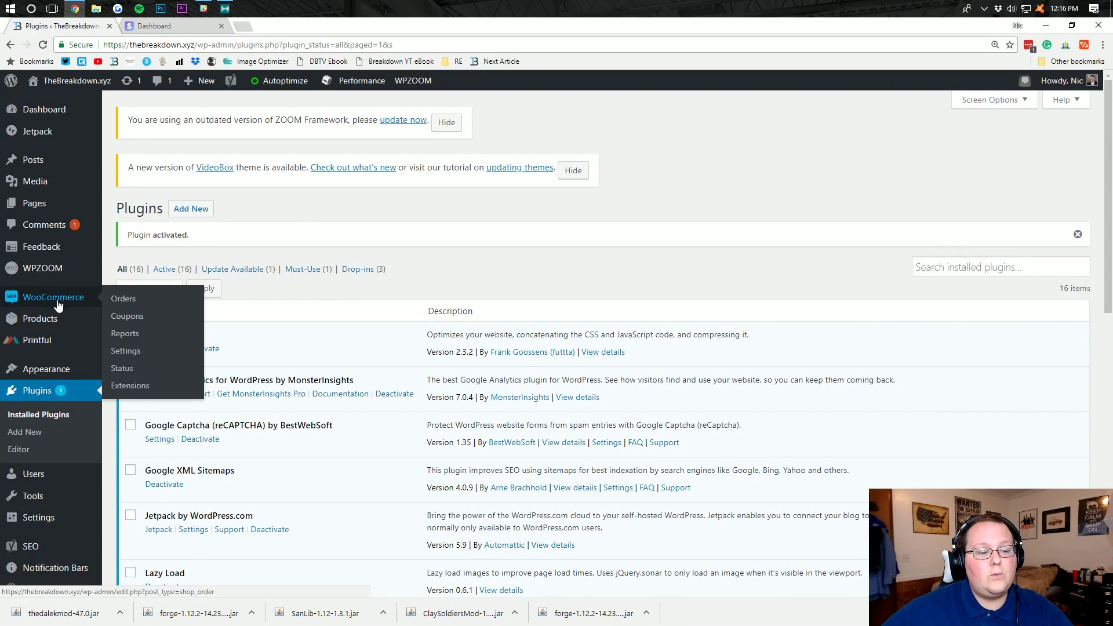
left_click(125, 351)
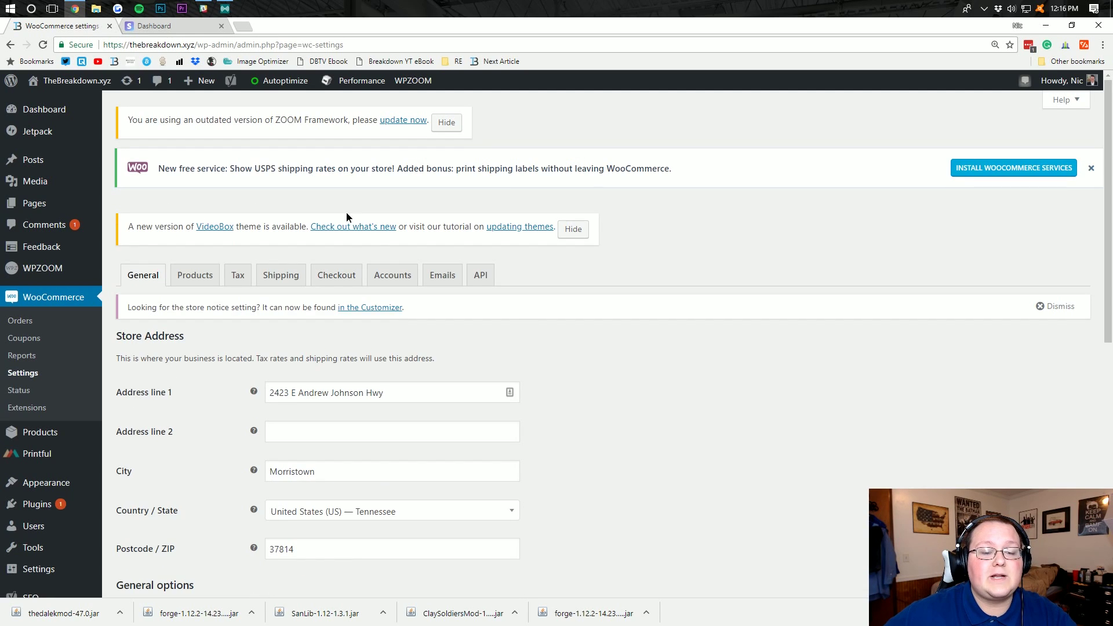
key("alt+Left")
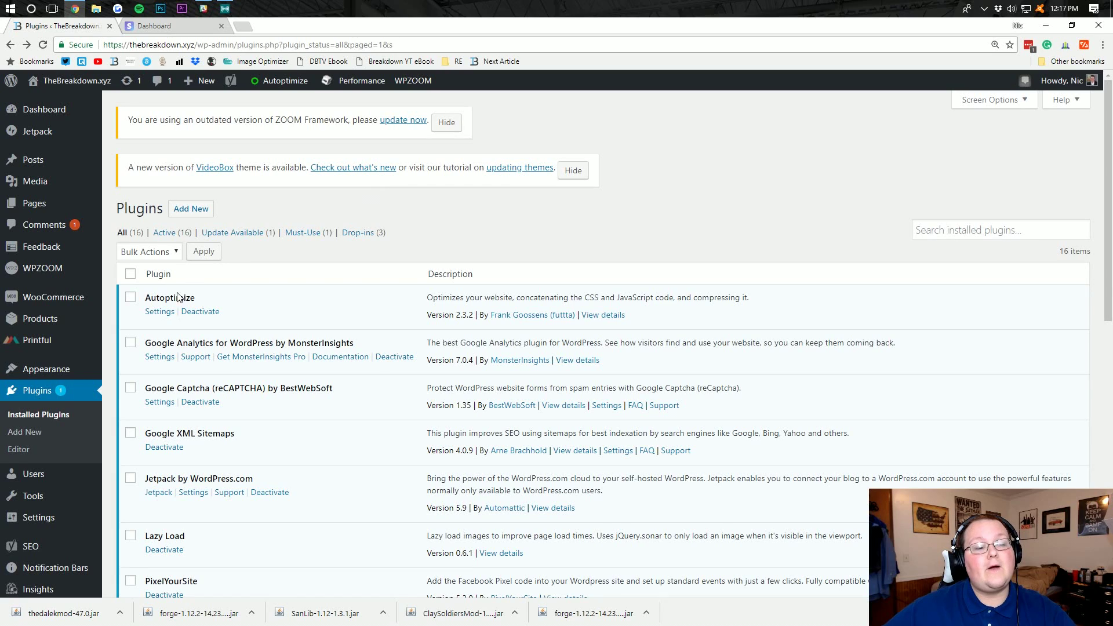
mouse_move(81, 307)
left_click(134, 353)
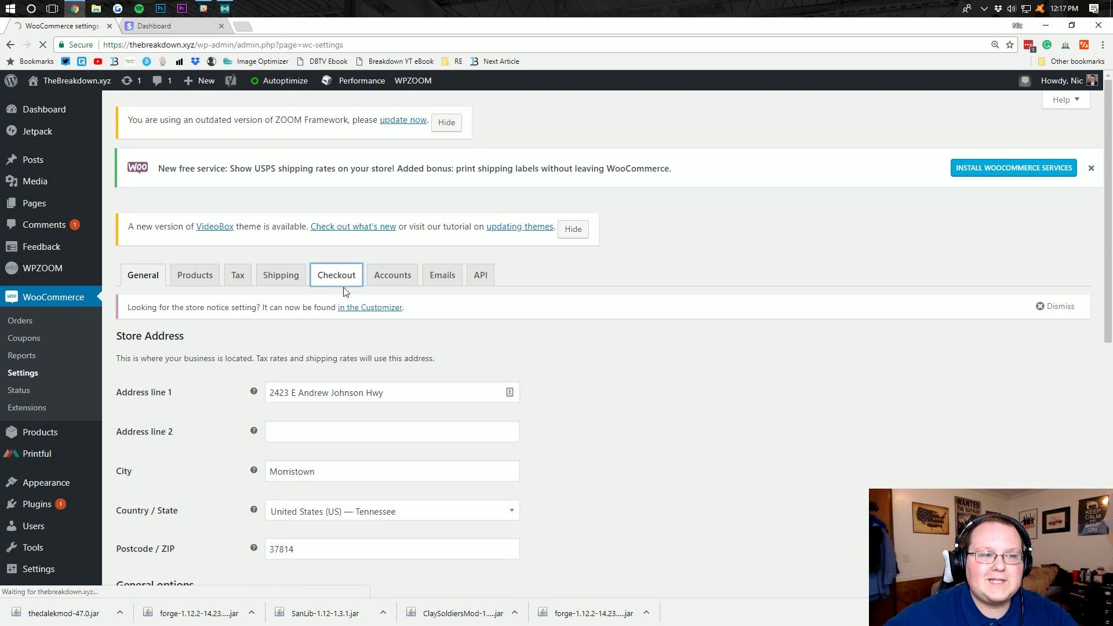
Step: Show the Checkout tab and look through its payment gateways, including Stripe and PayPal
left_click(347, 277)
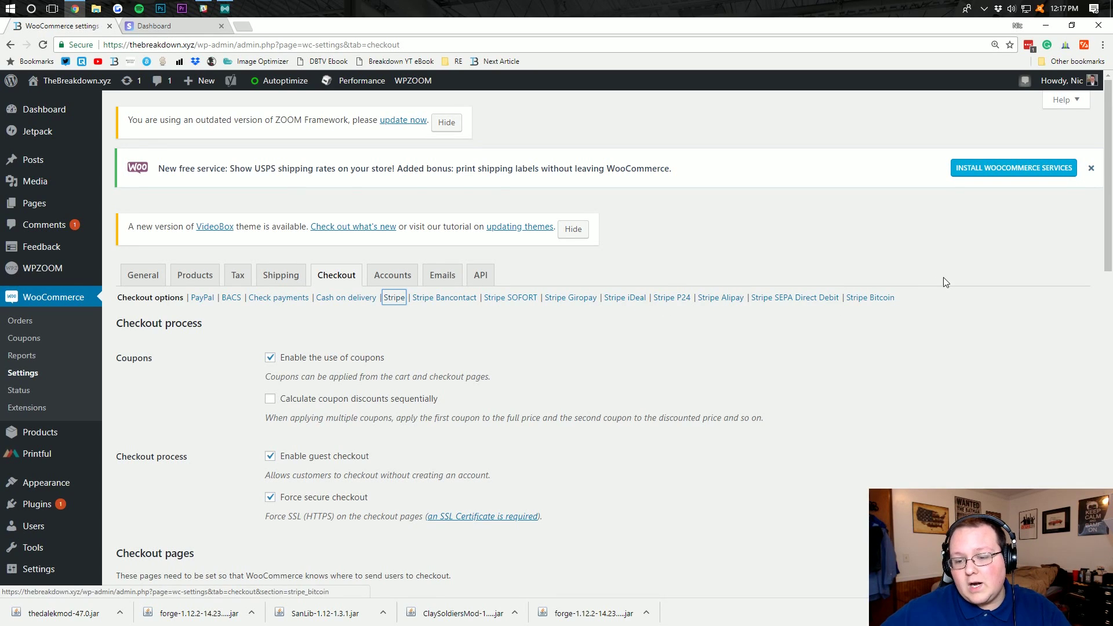
left_click_drag(914, 309, 443, 311)
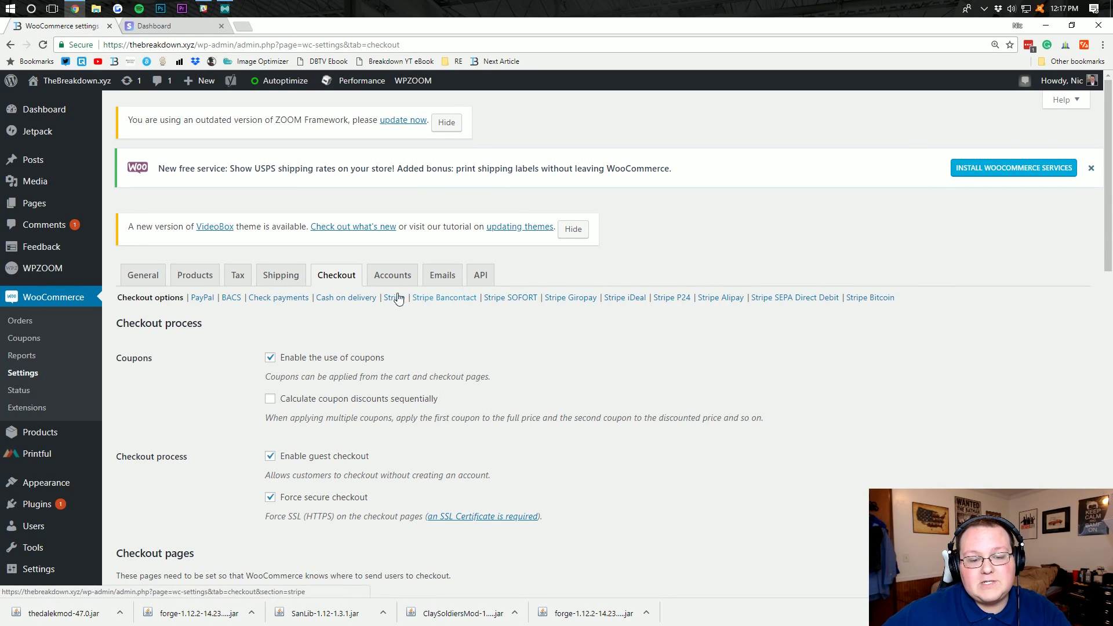
scroll(463, 313, "down", 5)
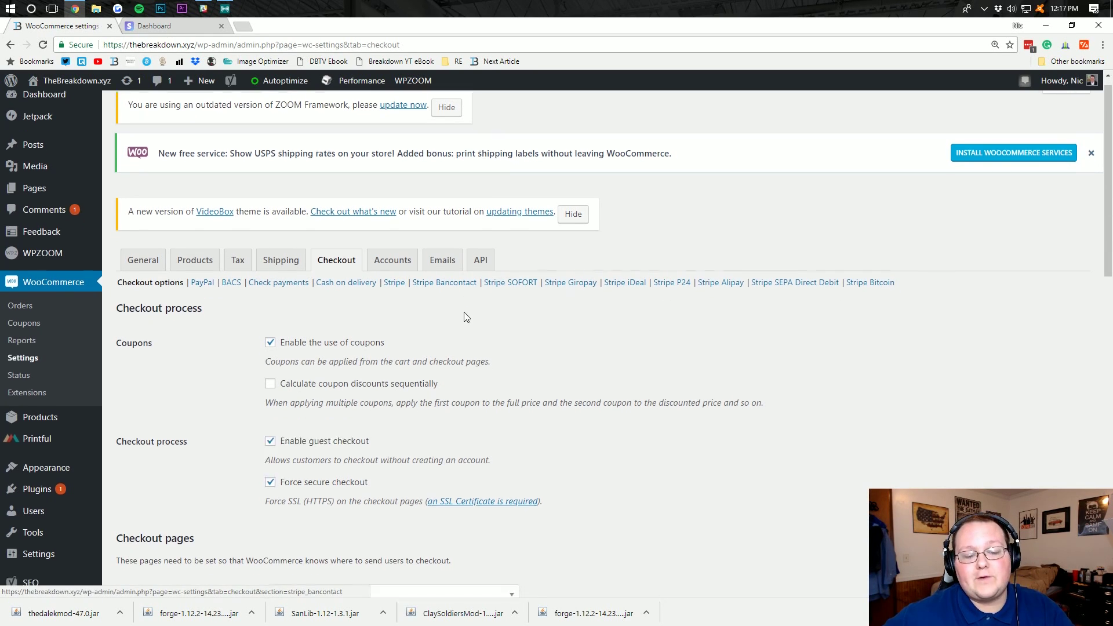
scroll(576, 156, "down", 10)
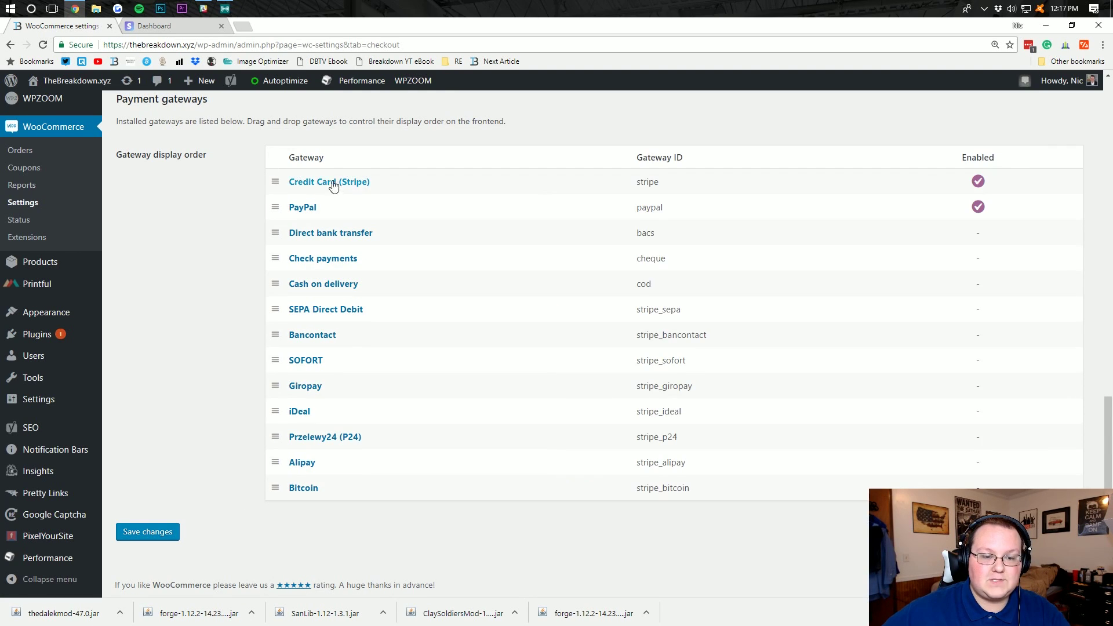
mouse_move(277, 192)
left_mouse_down()
mouse_move(270, 229)
mouse_move(271, 154)
mouse_move(290, 182)
left_mouse_up()
scroll(302, 232, "up", 15)
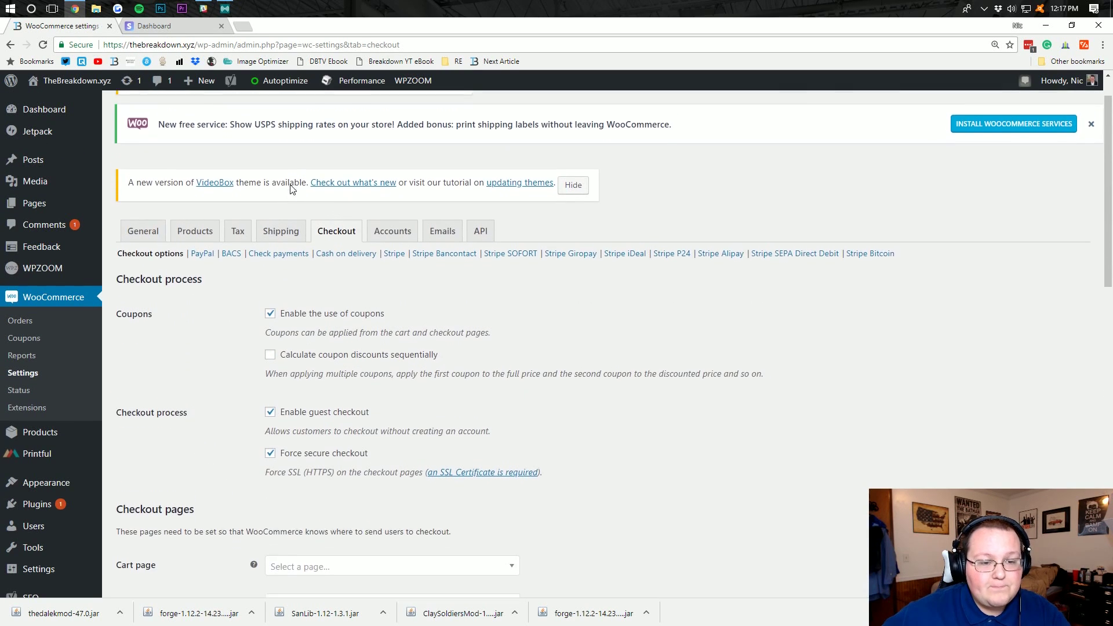
scroll(329, 298, "down", 5)
scroll(331, 299, "up", 5)
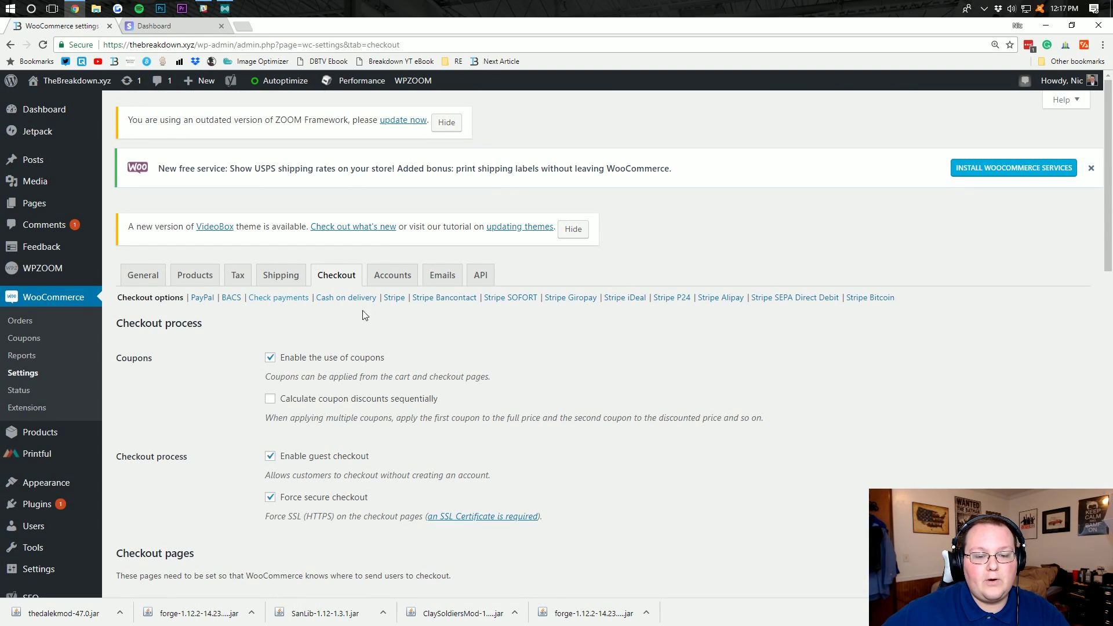
Step: Open the Stripe gateway settings and change the Title from 'Credit Card (Stripe)' to 'Credit Card'
left_click(396, 298)
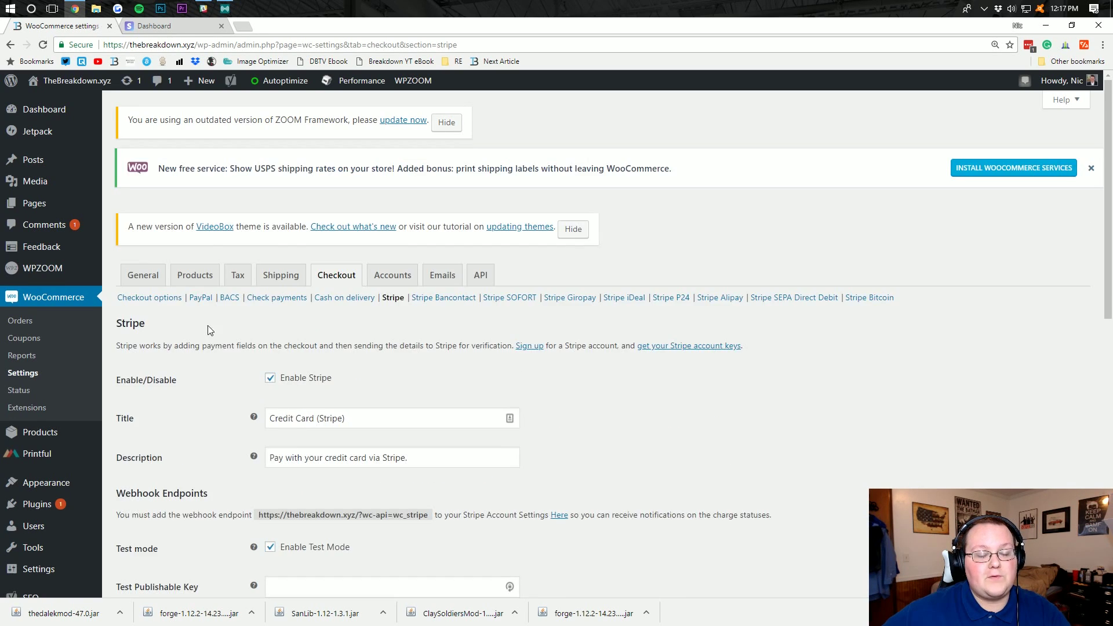
scroll(265, 251, "down", 4)
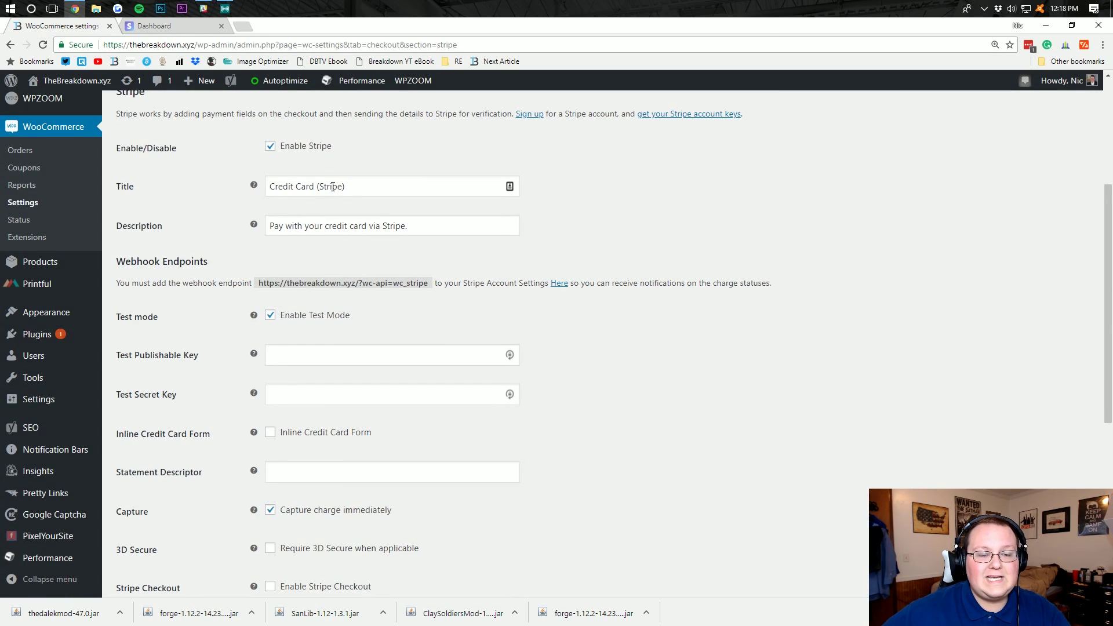
left_click(307, 186)
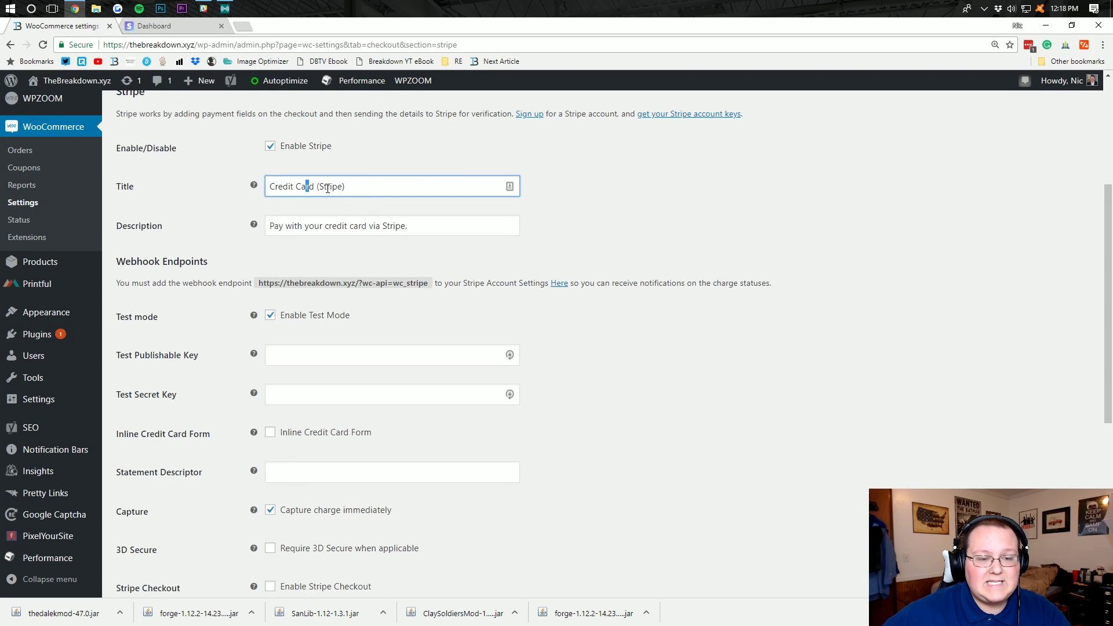
left_click_drag(314, 186, 345, 187)
key("BackSpace")
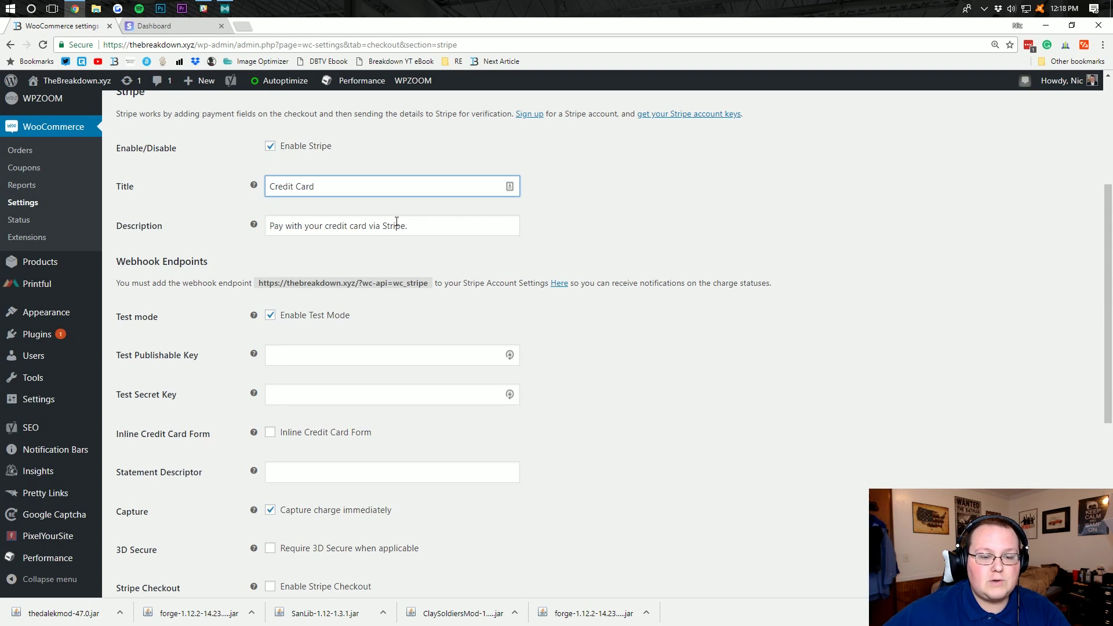
left_click(325, 226)
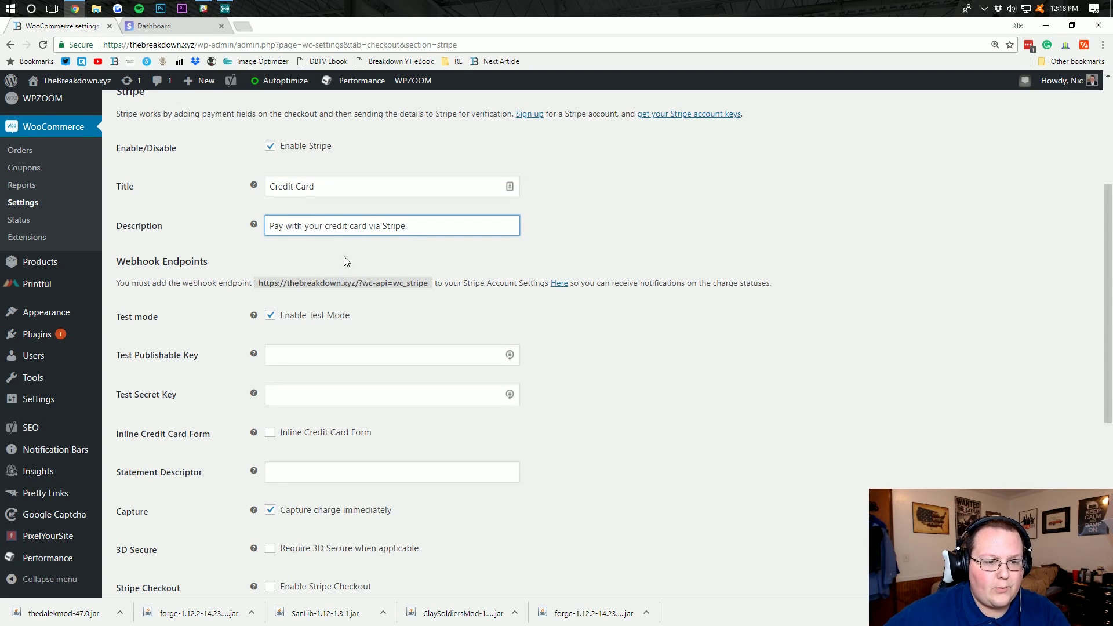
left_click(499, 186)
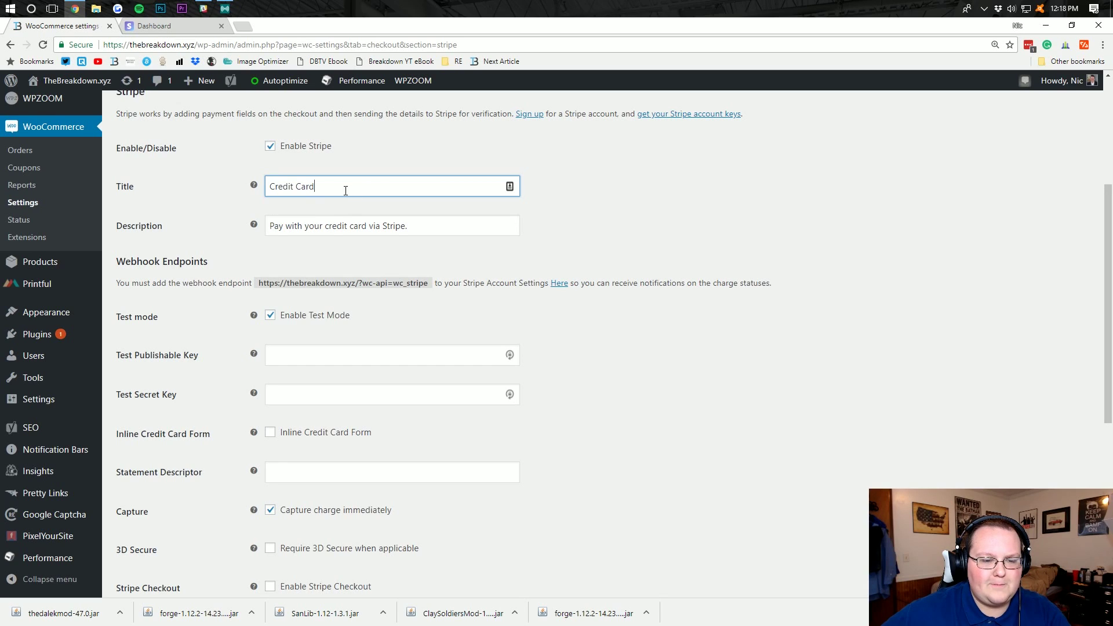
scroll(417, 269, "down", 1)
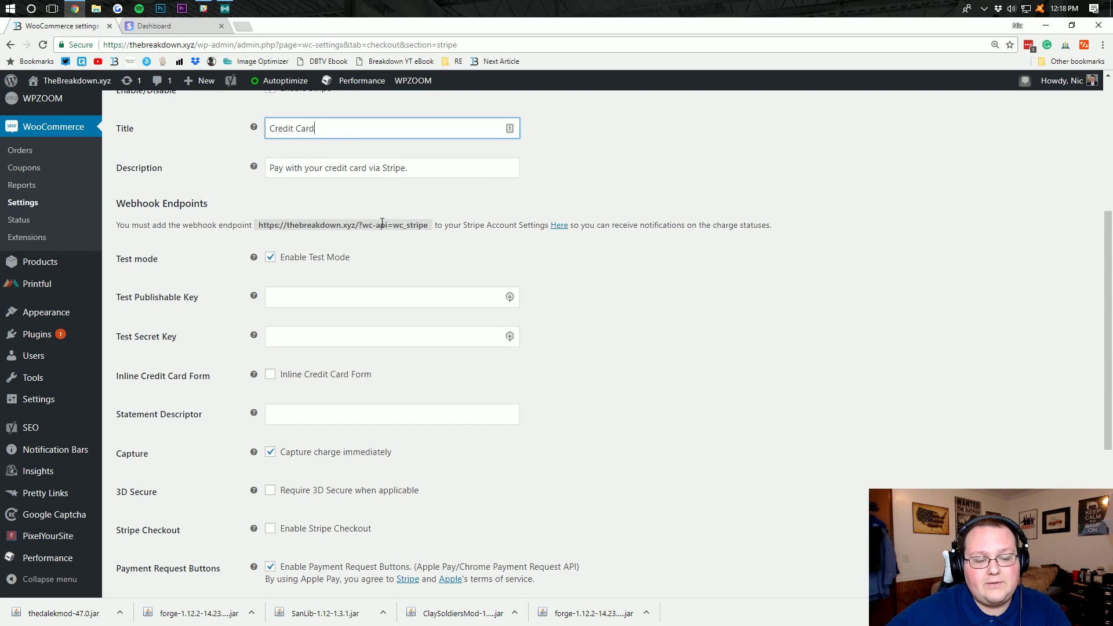
left_click(308, 261)
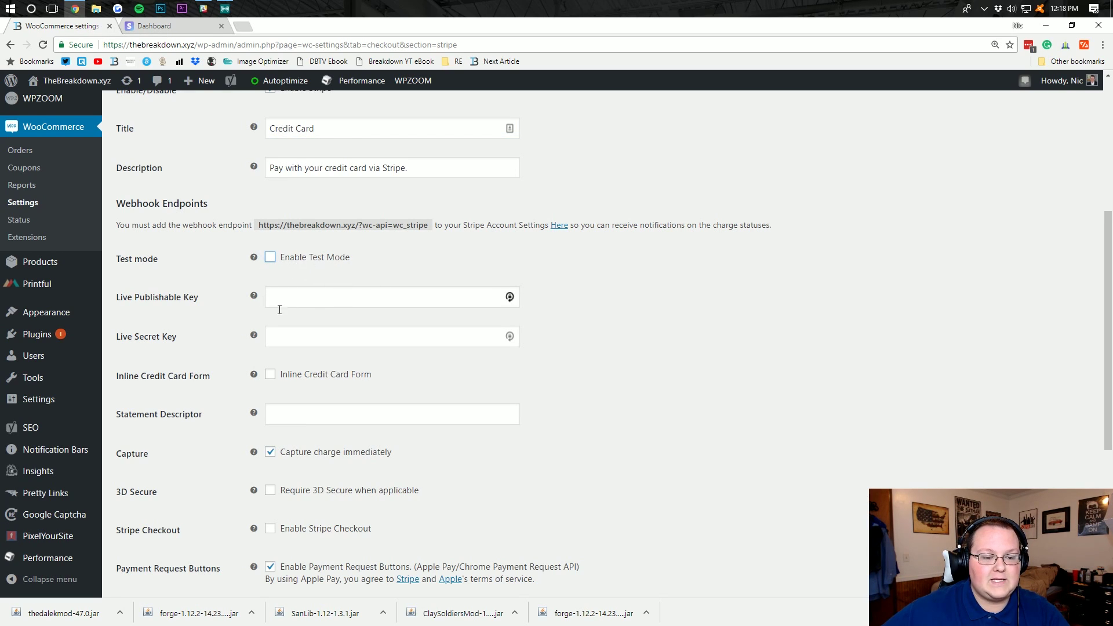
left_click(270, 256)
scroll(206, 245, "down", 1)
scroll(209, 248, "down", 1)
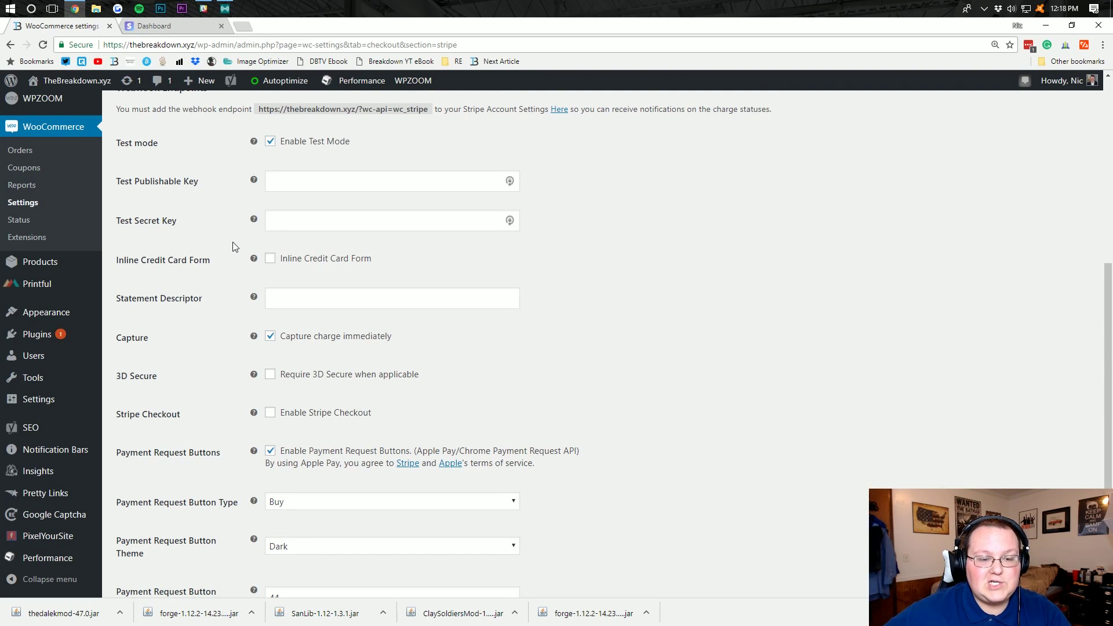
mouse_move(258, 262)
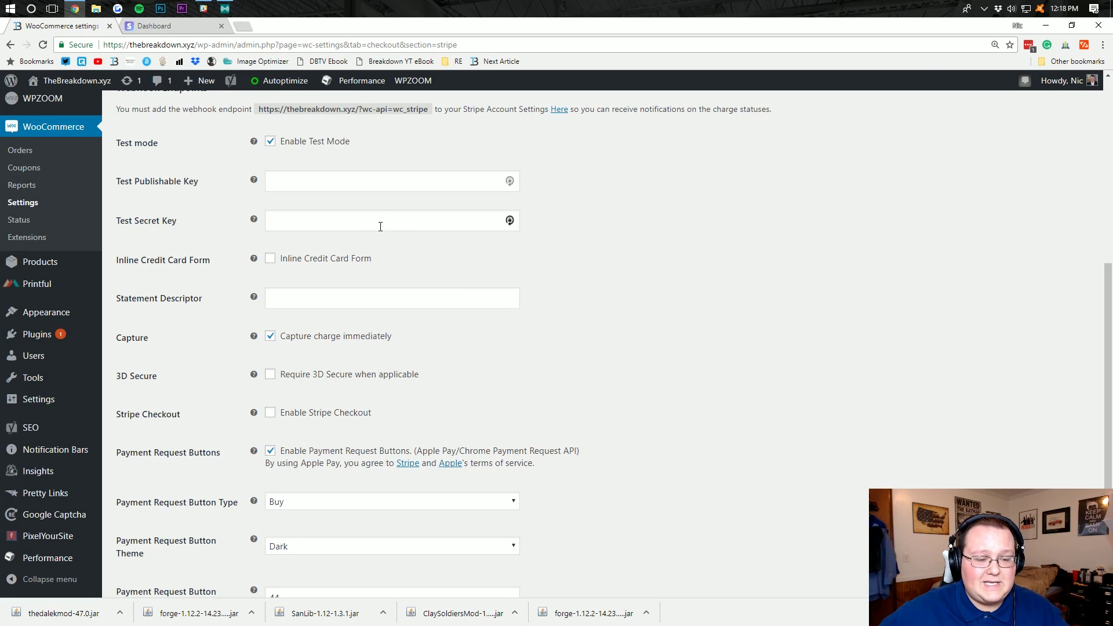
Step: Leave the Stripe Statement Descriptor field blank
left_click(273, 299)
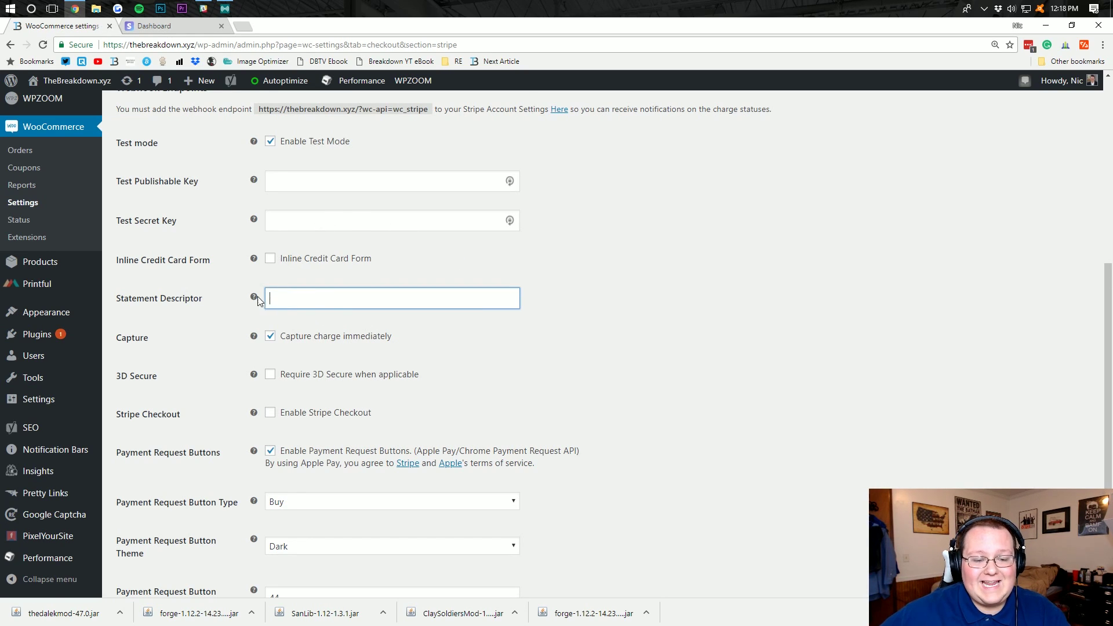
scroll(376, 289, "down", 1)
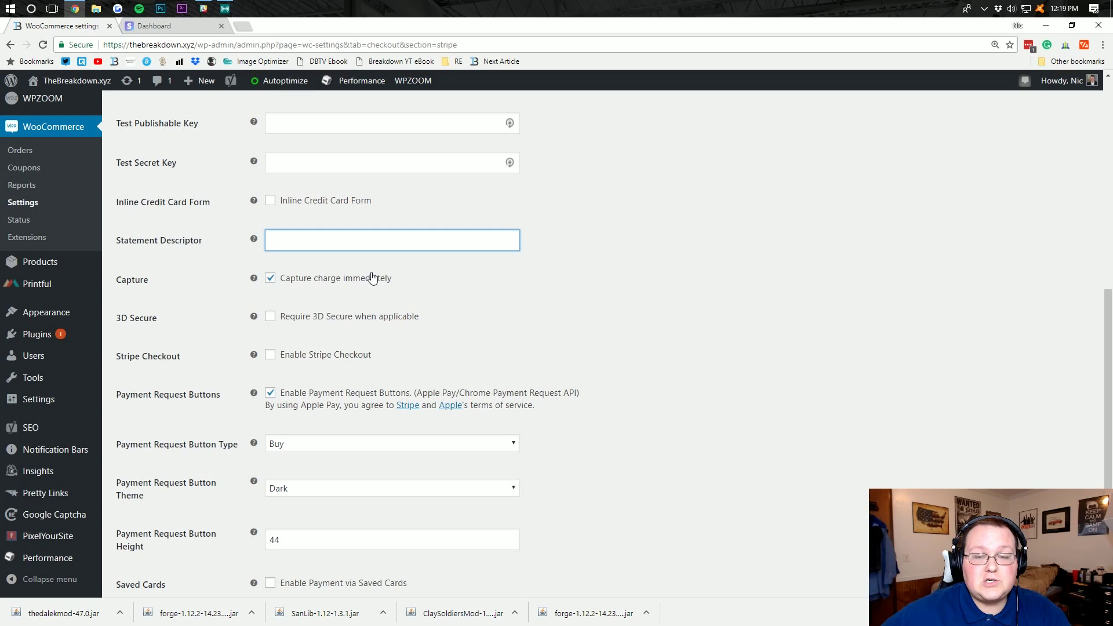
left_click(524, 288)
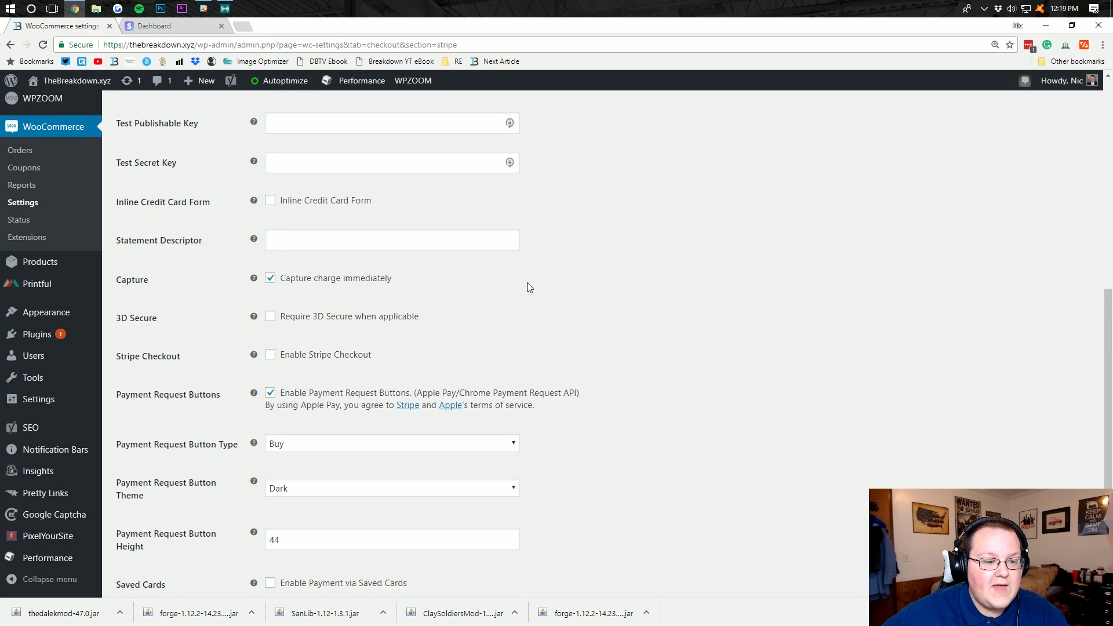
scroll(527, 283, "down", 1)
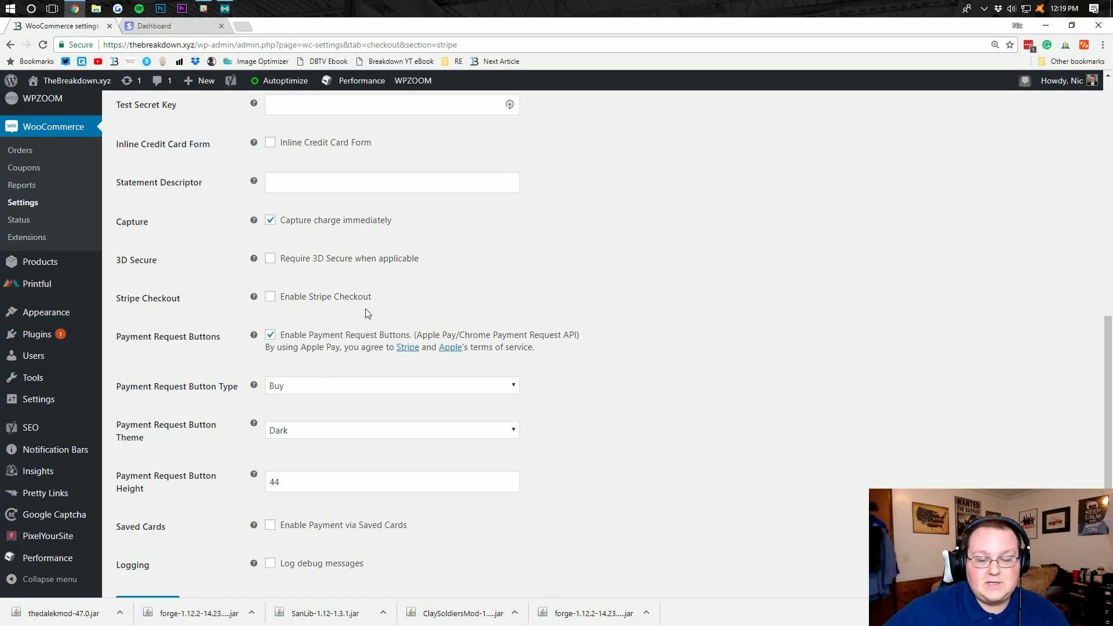
scroll(476, 299, "down", 2)
Step: Keep payment request buttons at Buy, Dark, height 44, saved cards off, and save
left_click(336, 312)
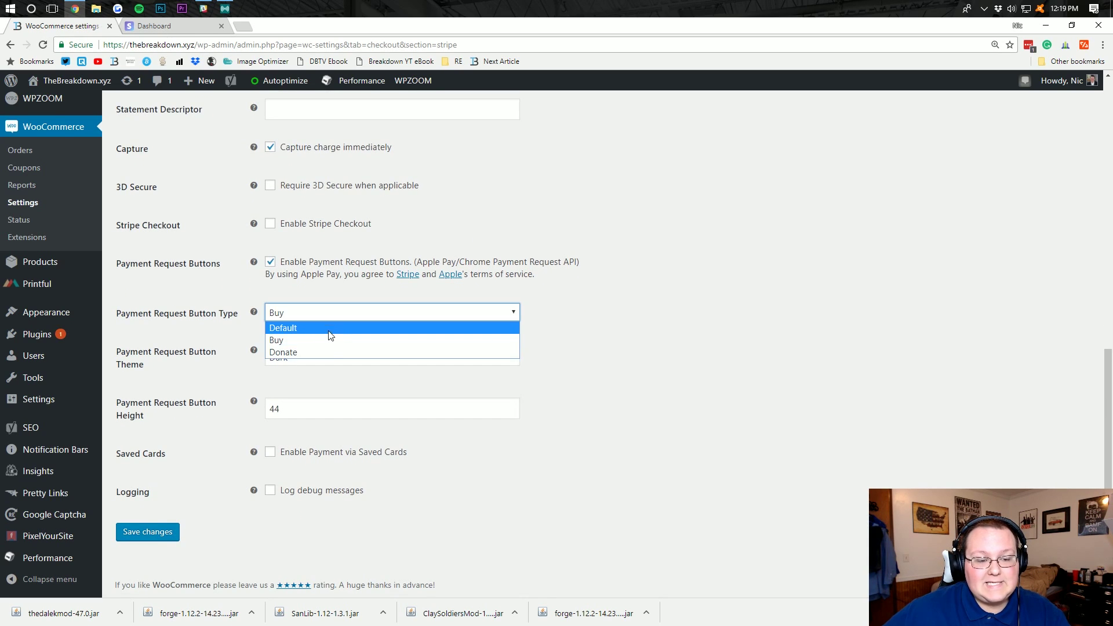
left_click(320, 339)
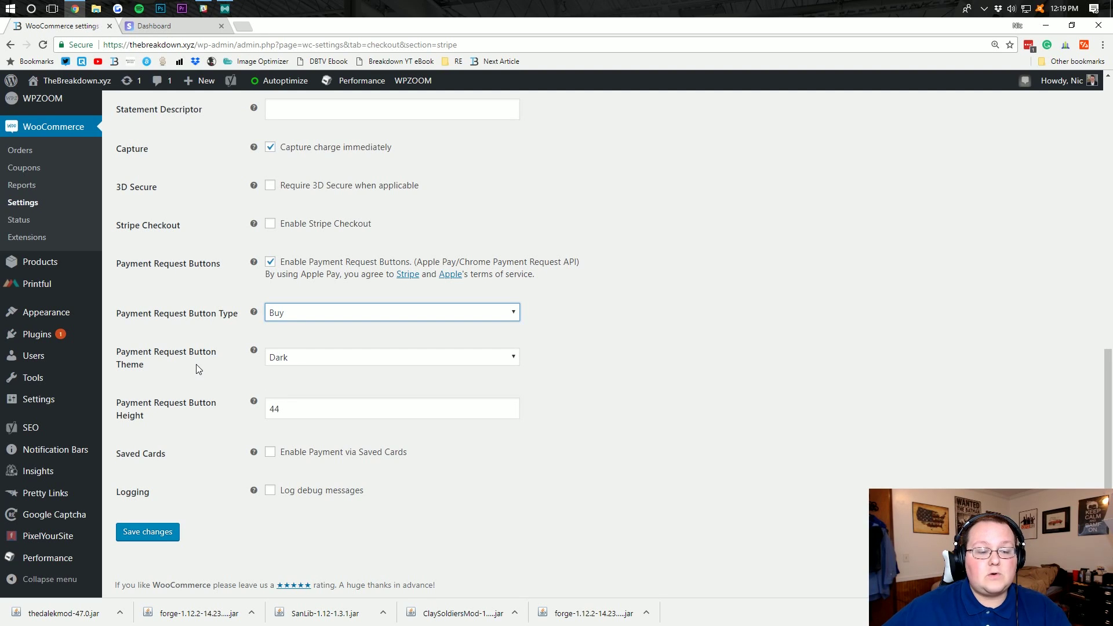
left_click(291, 363)
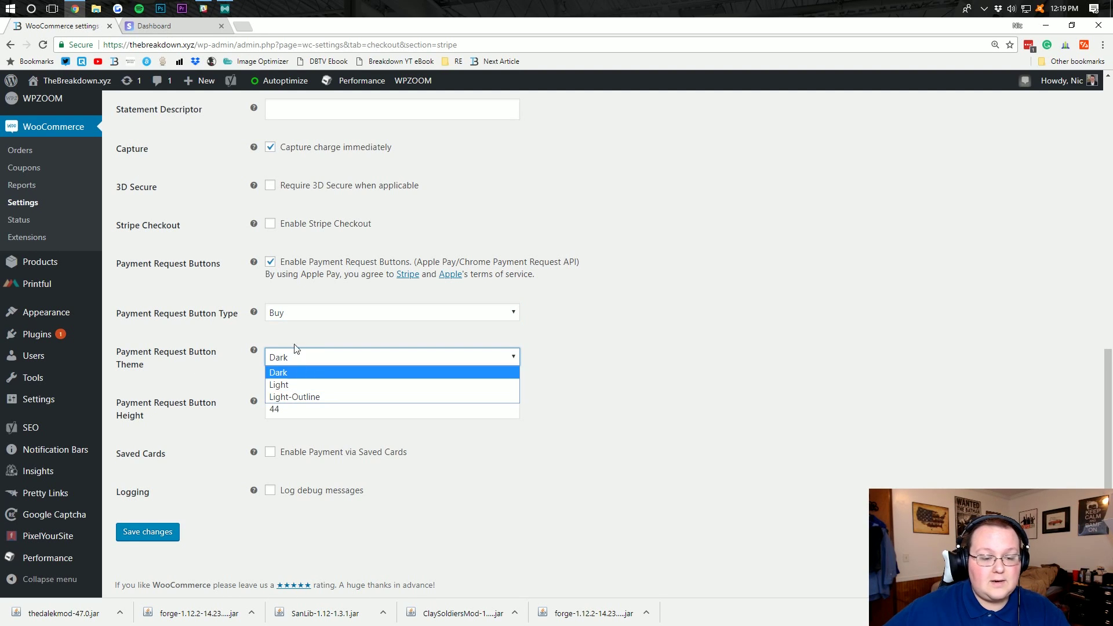
left_click(291, 373)
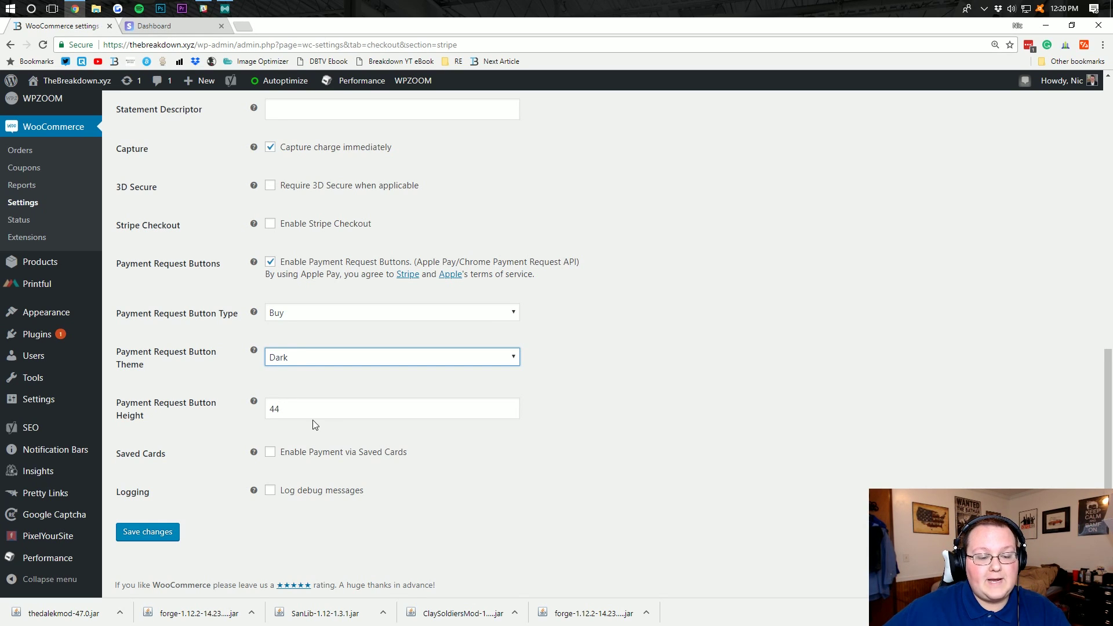
triple_click(421, 408)
left_click(440, 486)
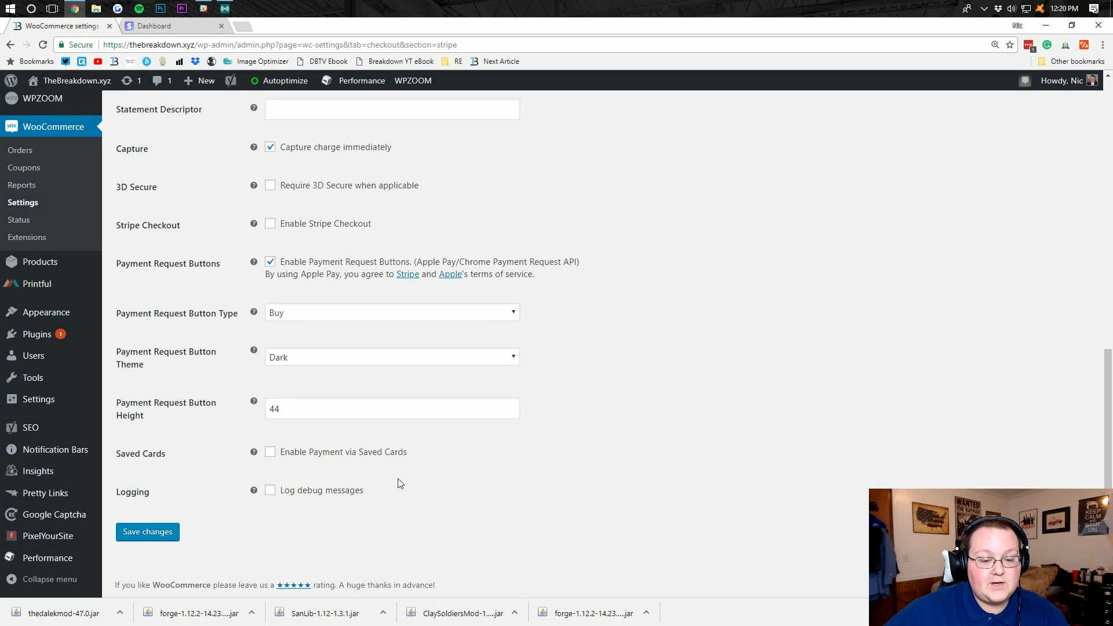
left_click(363, 458)
left_click(364, 457)
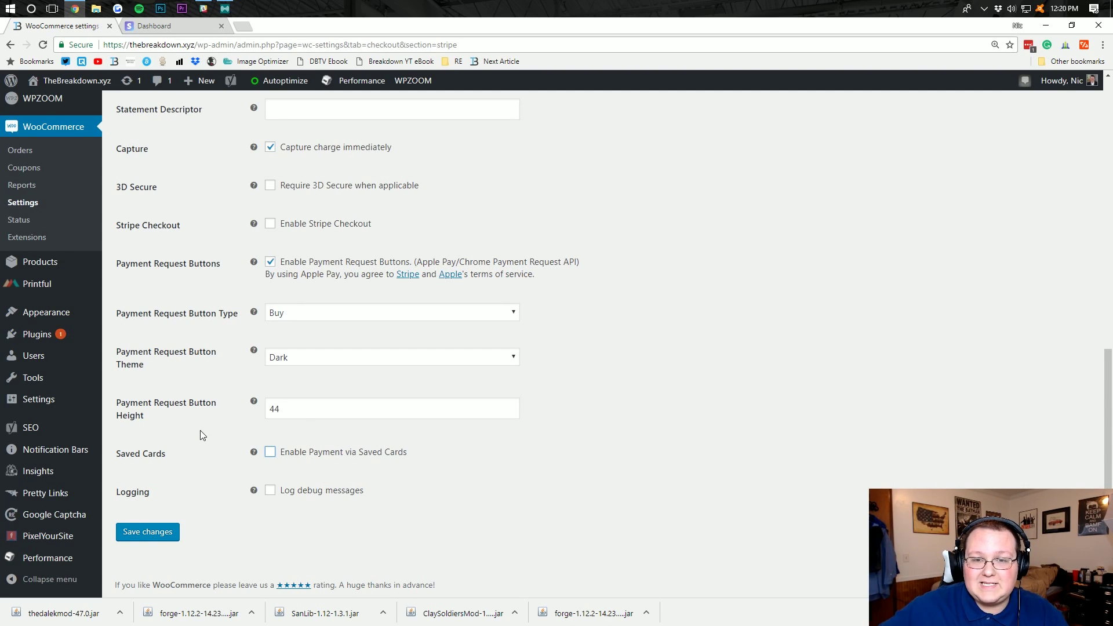
left_click(148, 539)
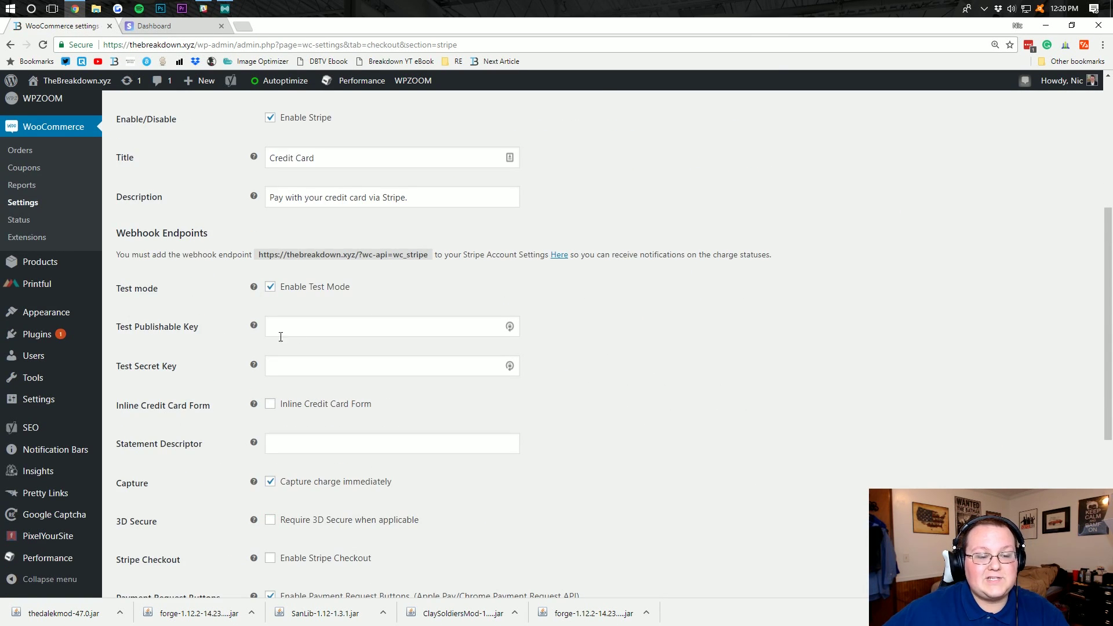
Step: Switch to the Stripe Dashboard and show the test-mode API keys page
left_click(131, 25)
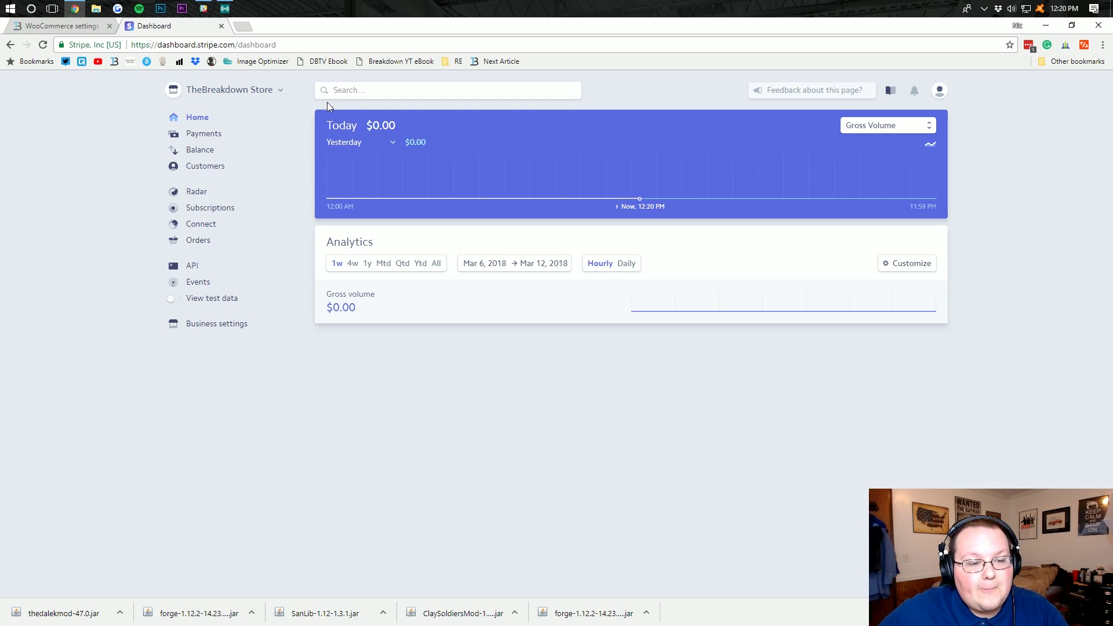
left_click(194, 265)
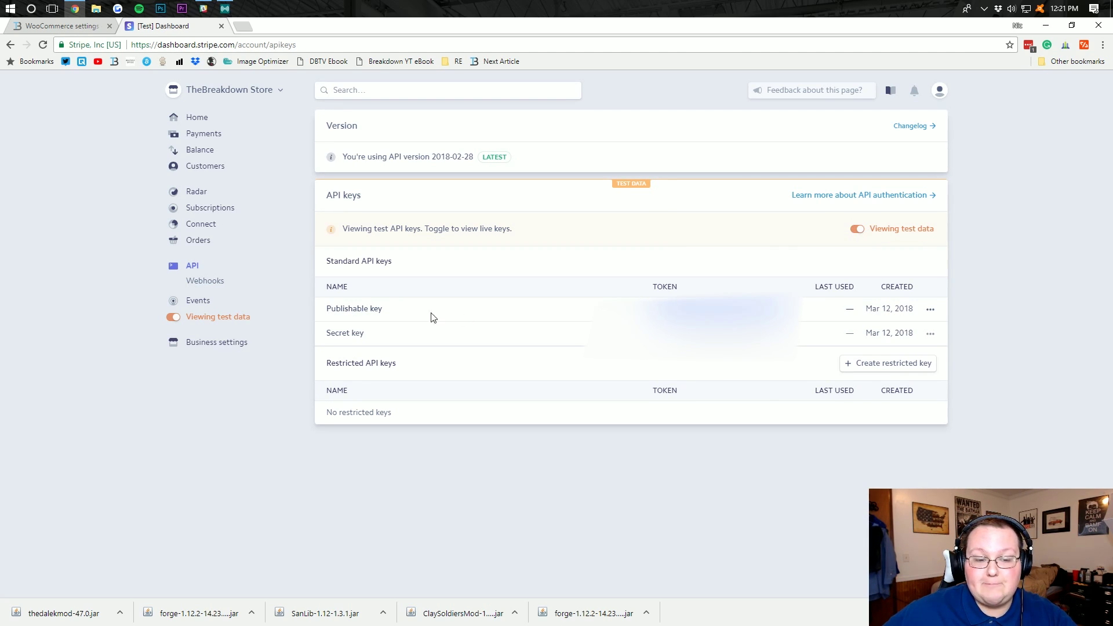
Step: Paste the Stripe test publishable key into the WooCommerce Test Publishable Key field
left_click(53, 28)
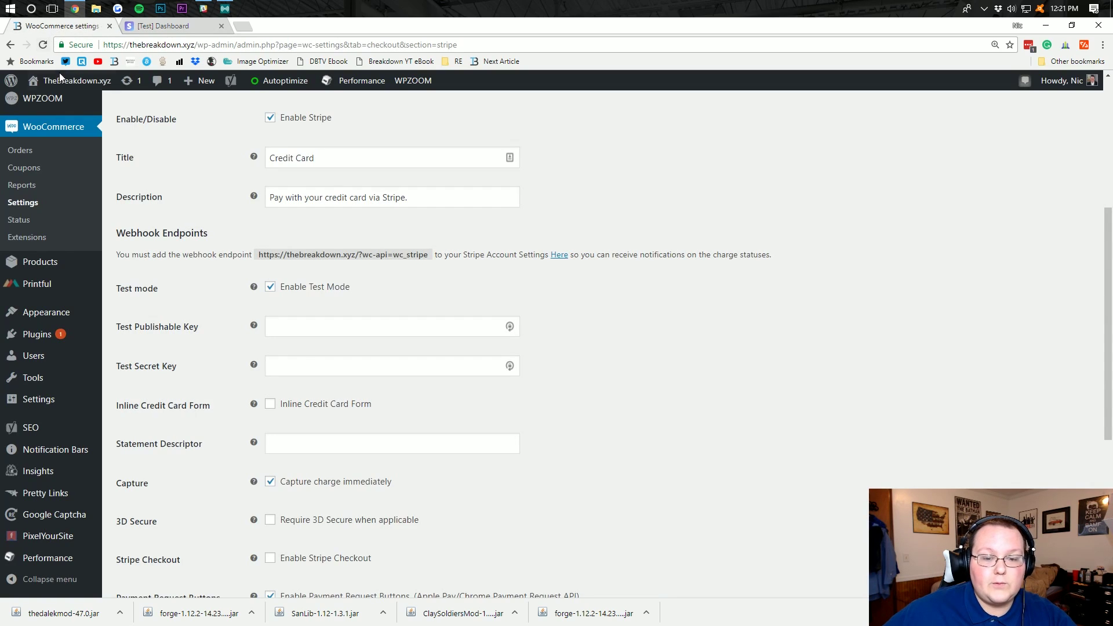
left_click(273, 328)
key("ctrl+v")
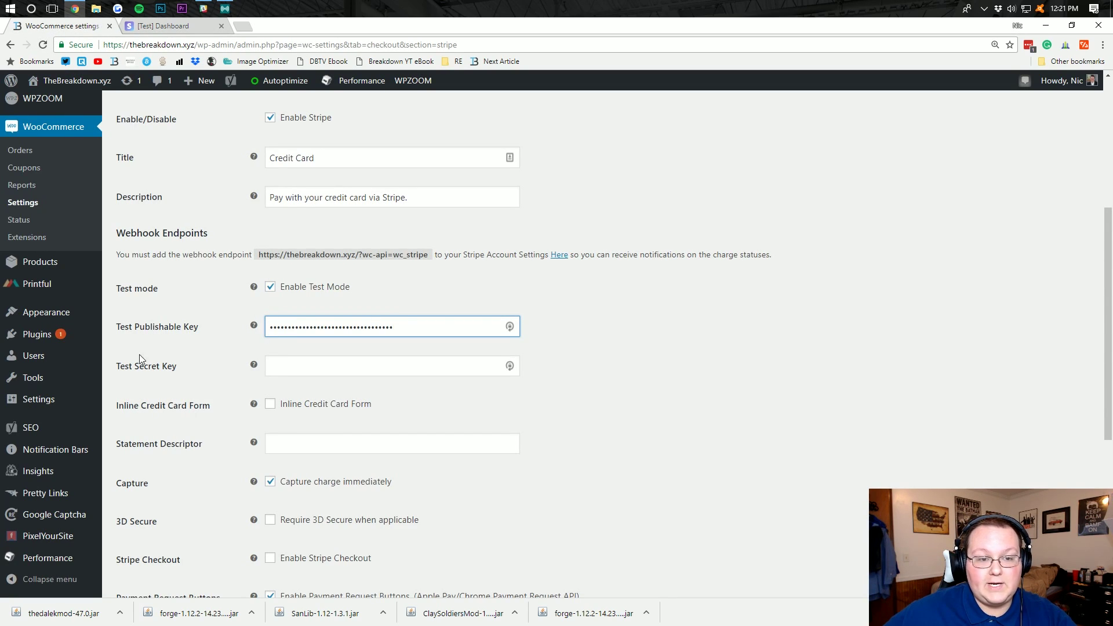
left_click(571, 398)
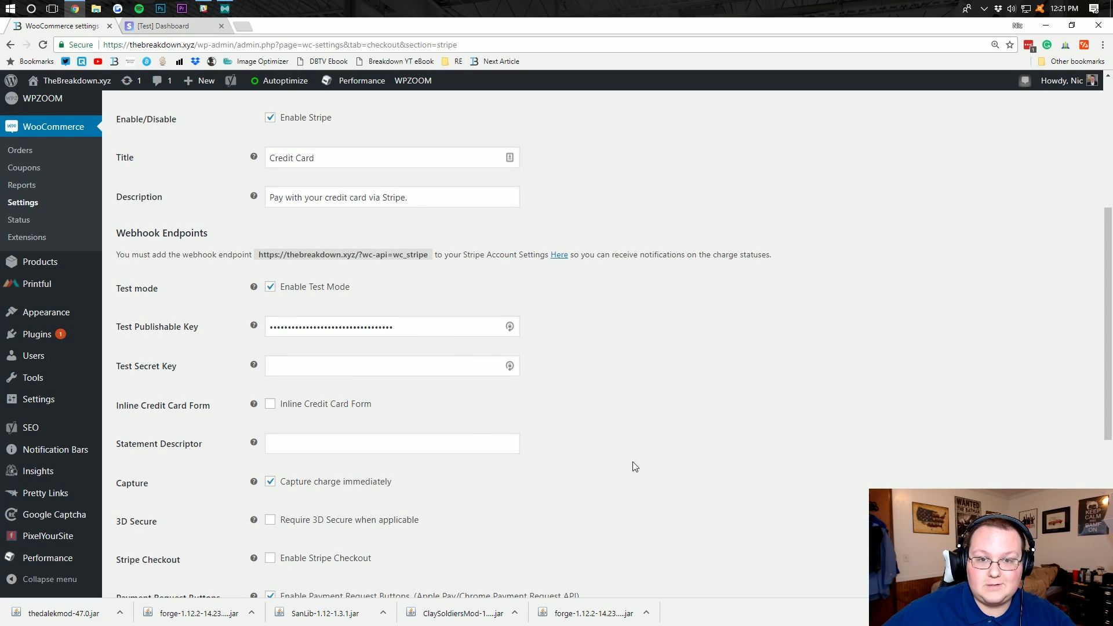
Step: Copy the test secret key from Stripe into Test Secret Key and save the settings
left_click(160, 27)
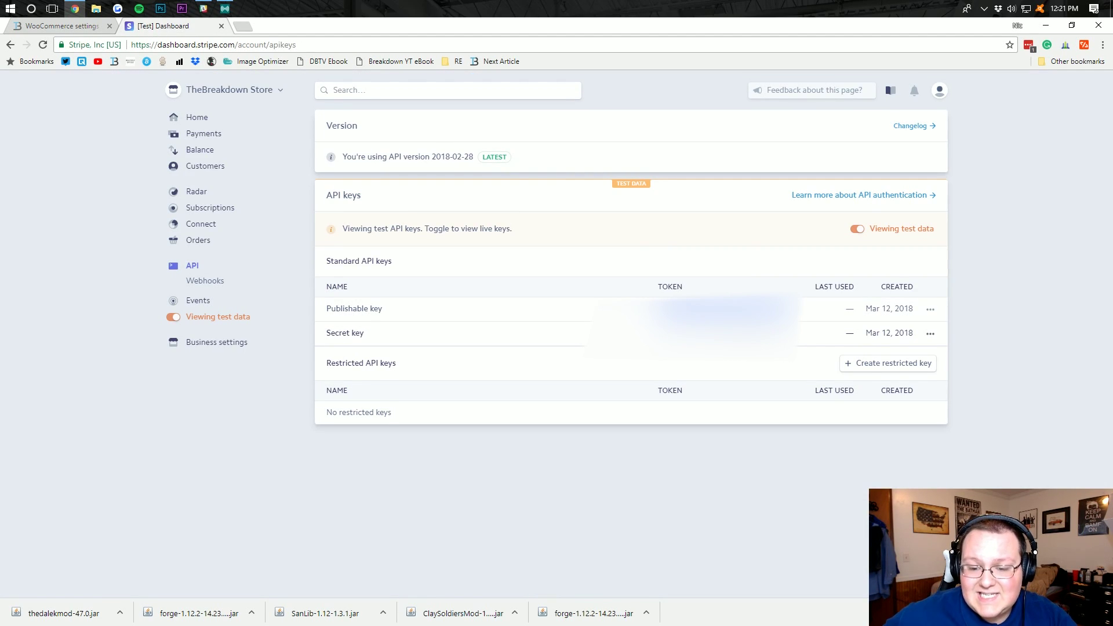
left_click_drag(661, 333, 800, 350)
left_click(797, 339)
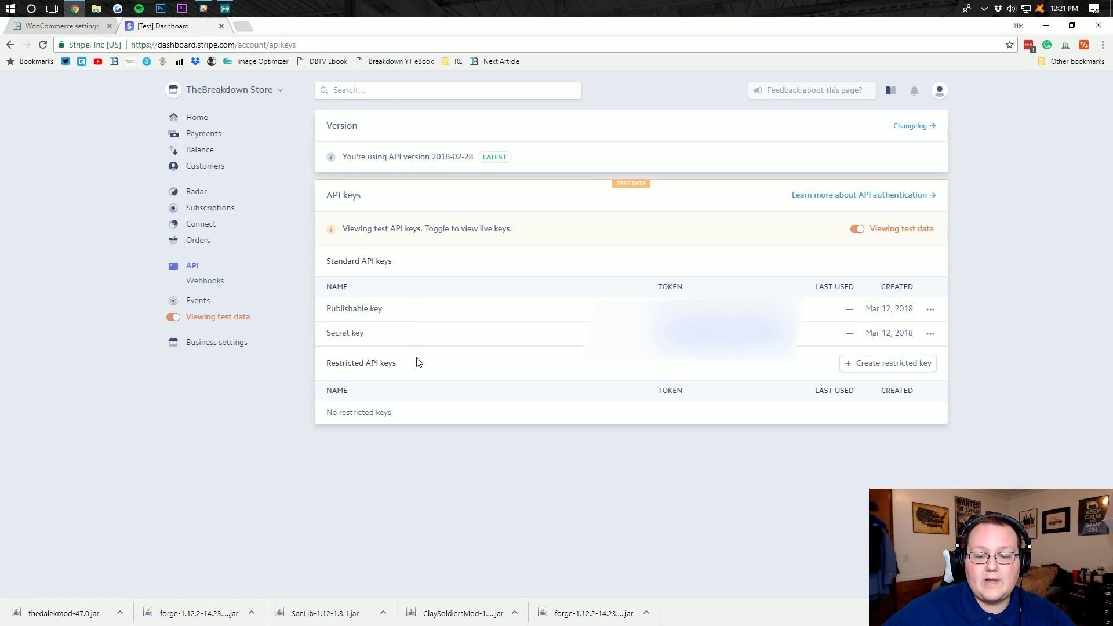
left_click(45, 29)
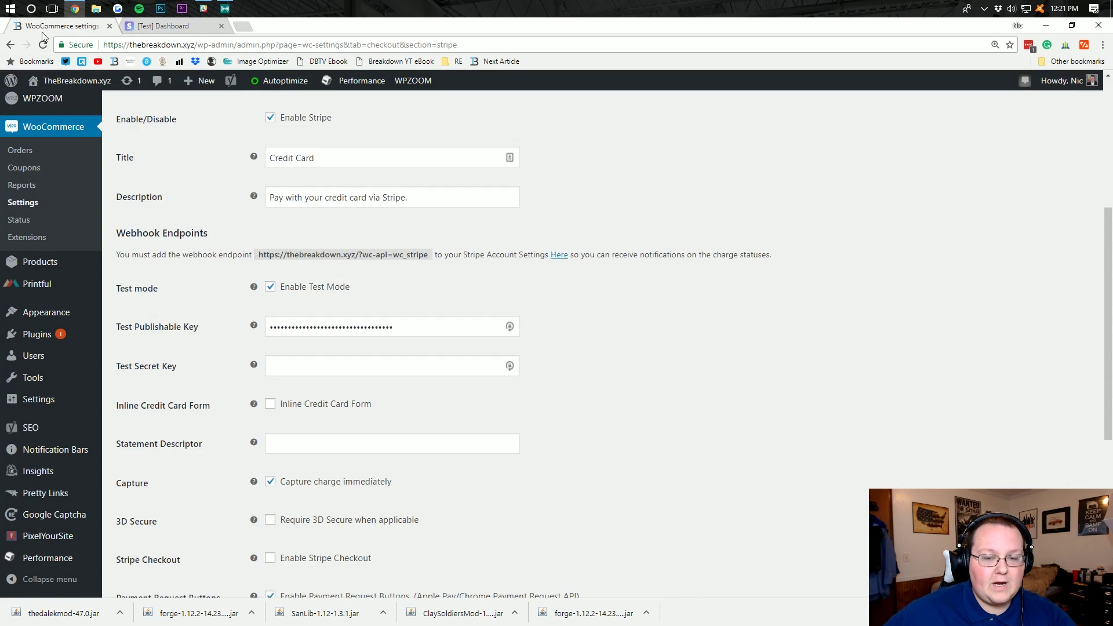
left_click(283, 366)
key("ctrl+v")
scroll(636, 446, "down", 6)
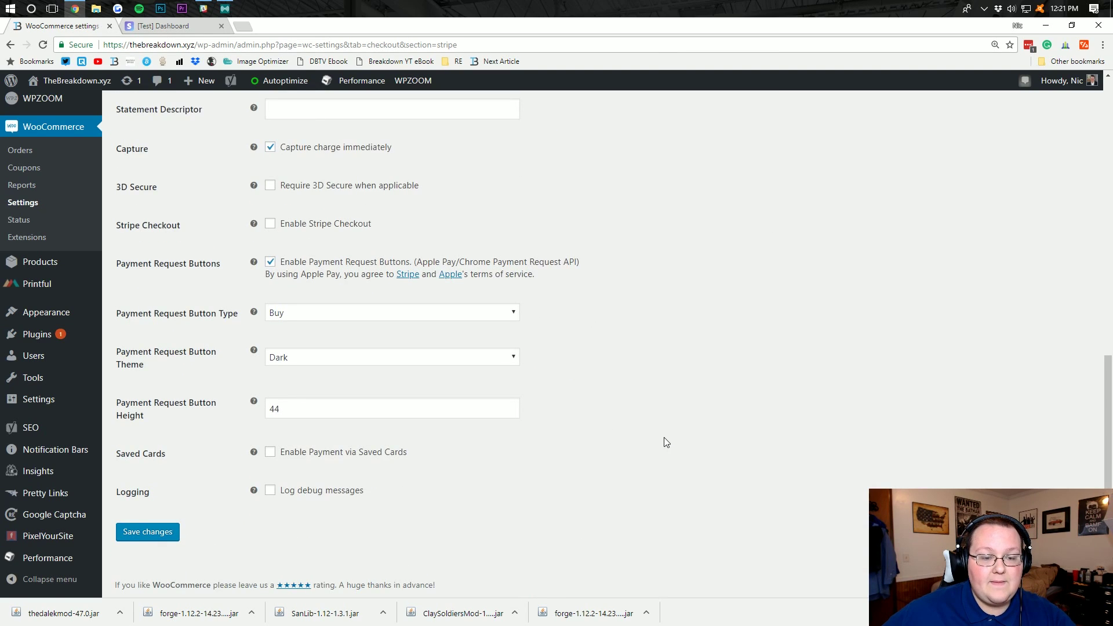
left_click(142, 540)
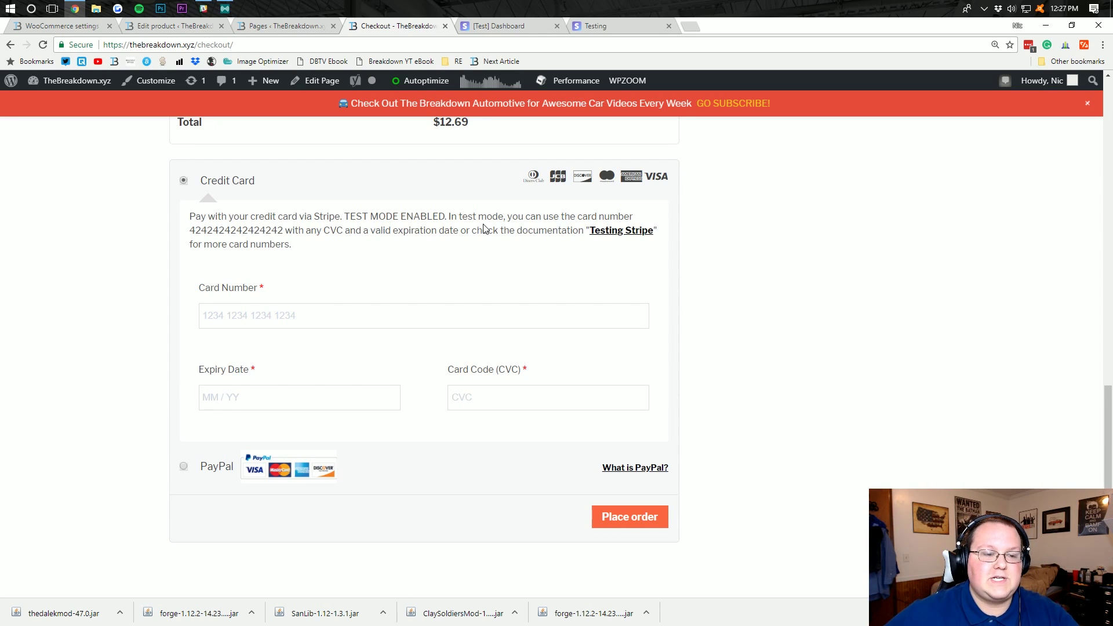
Step: Pay with the 4242 test card, expiry 11/19, CVC 111, and place the $12.69 order
left_click_drag(284, 230, 192, 227)
key("ctrl+c")
left_click(262, 316)
key("ctrl+v")
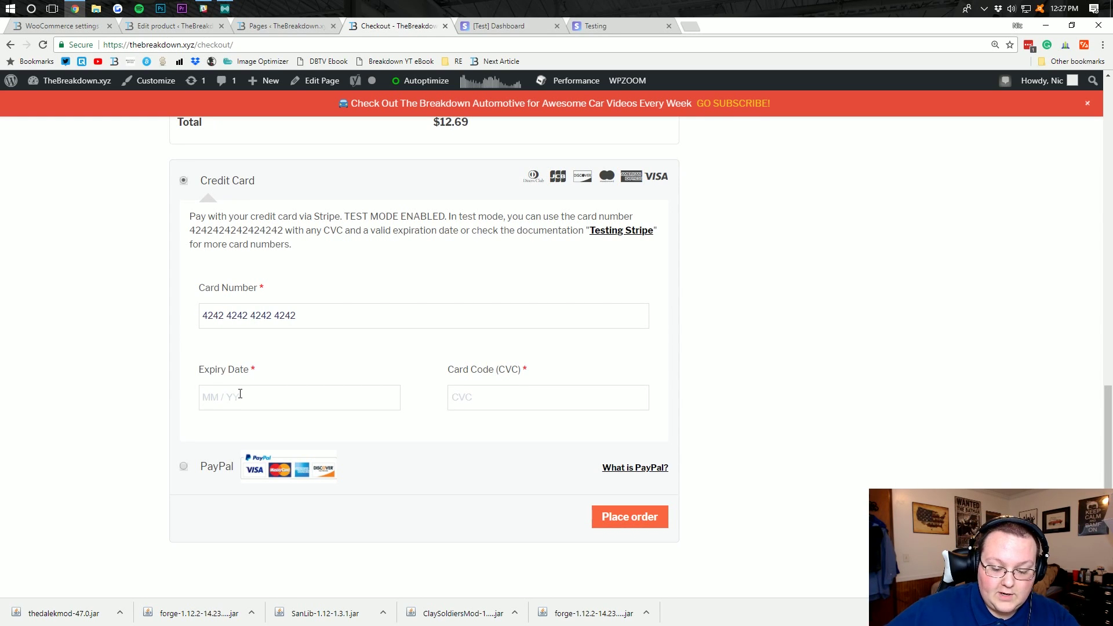
type("119")
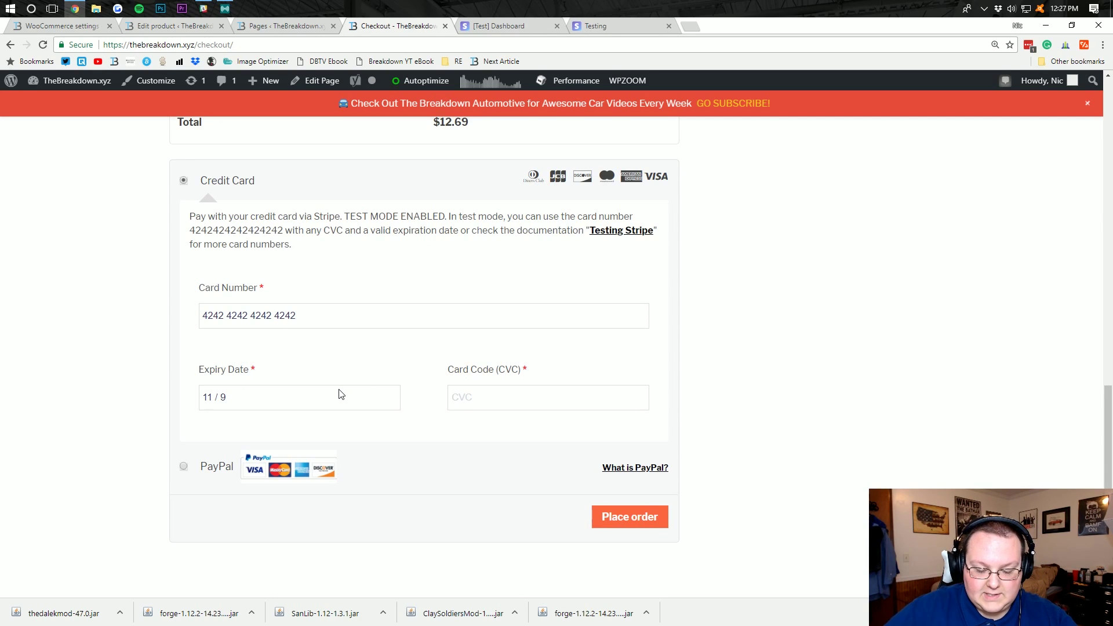
key("Tab")
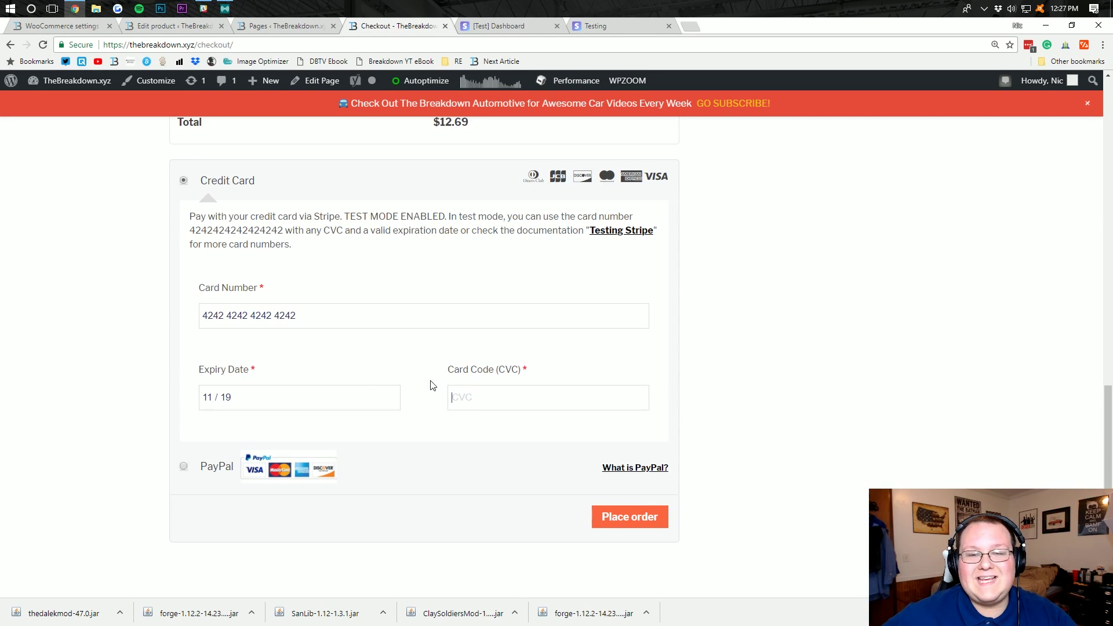
type("111")
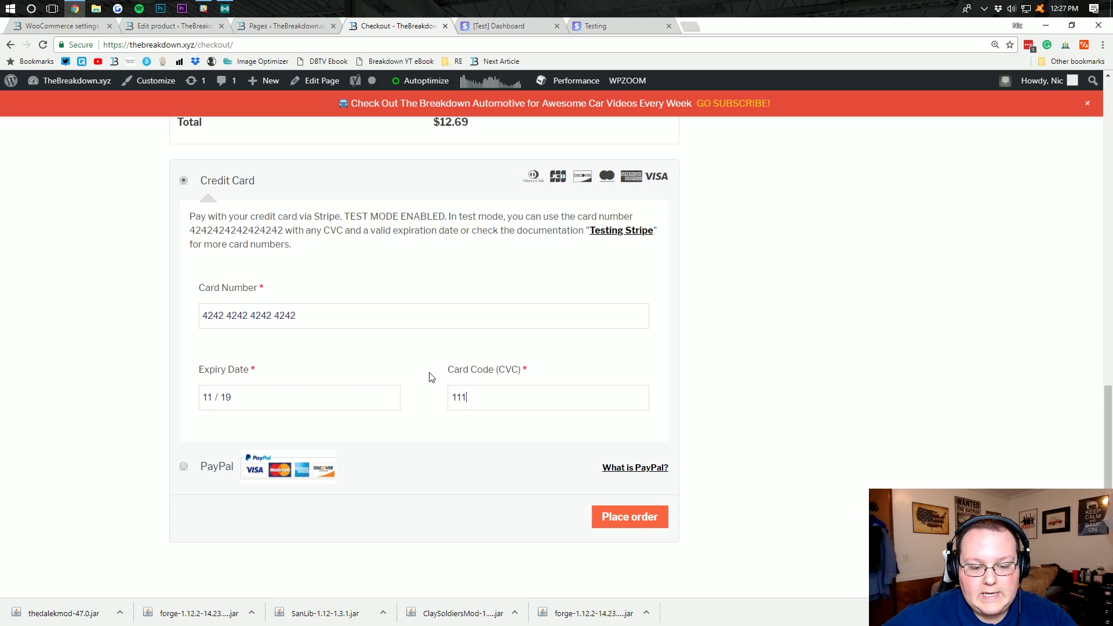
left_click(631, 522)
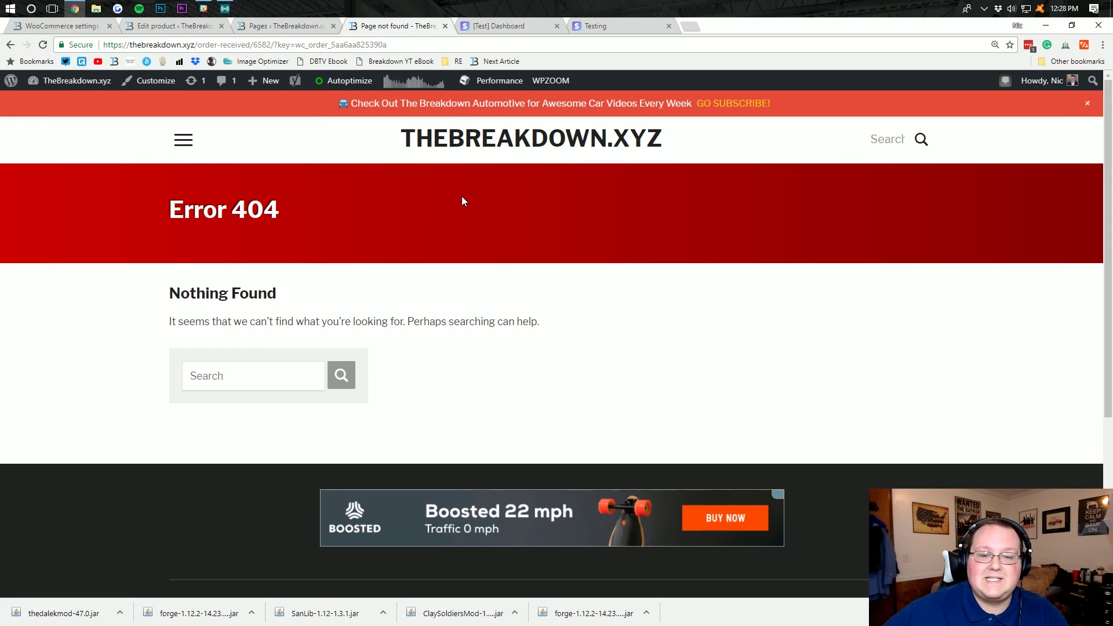
Step: Switch to the Stripe test dashboard and open Payments to find the $12.69 payment
left_click(502, 27)
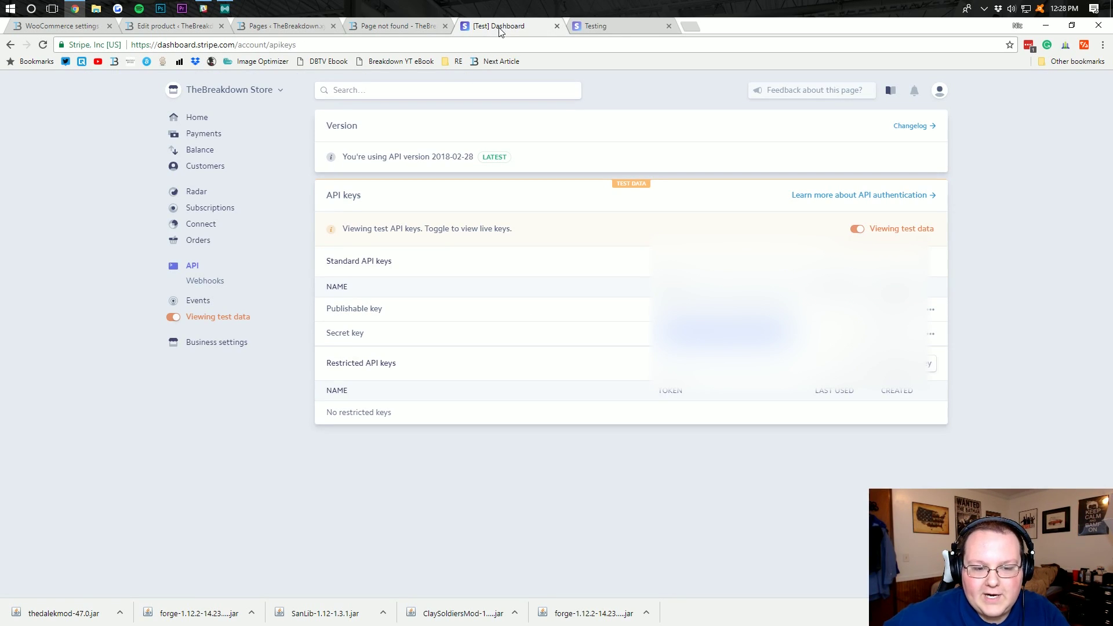
left_click(213, 119)
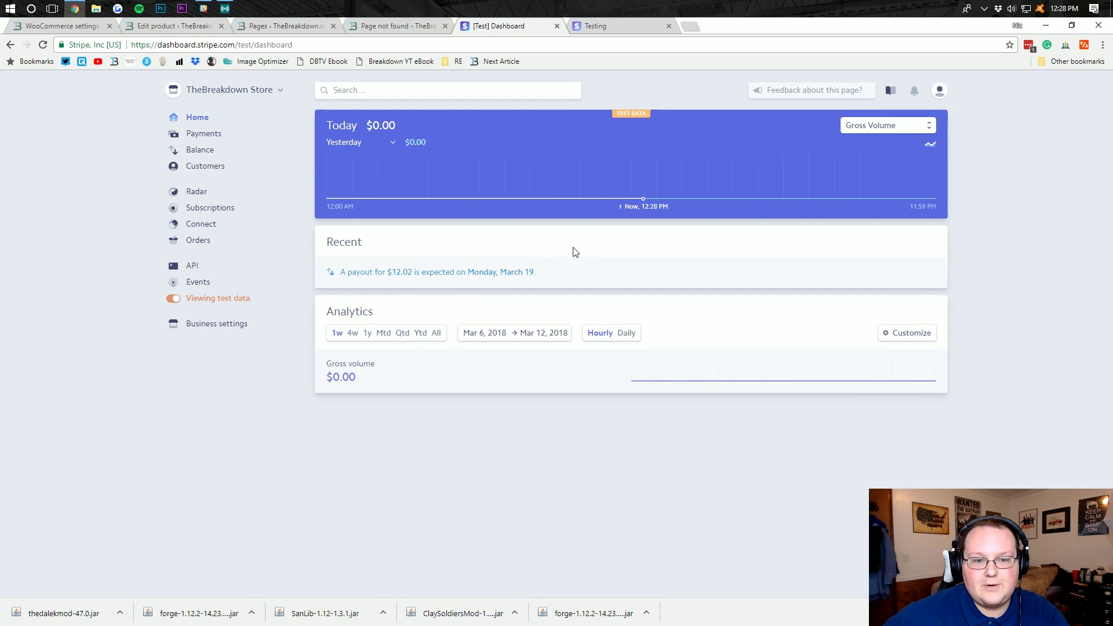
left_click(211, 134)
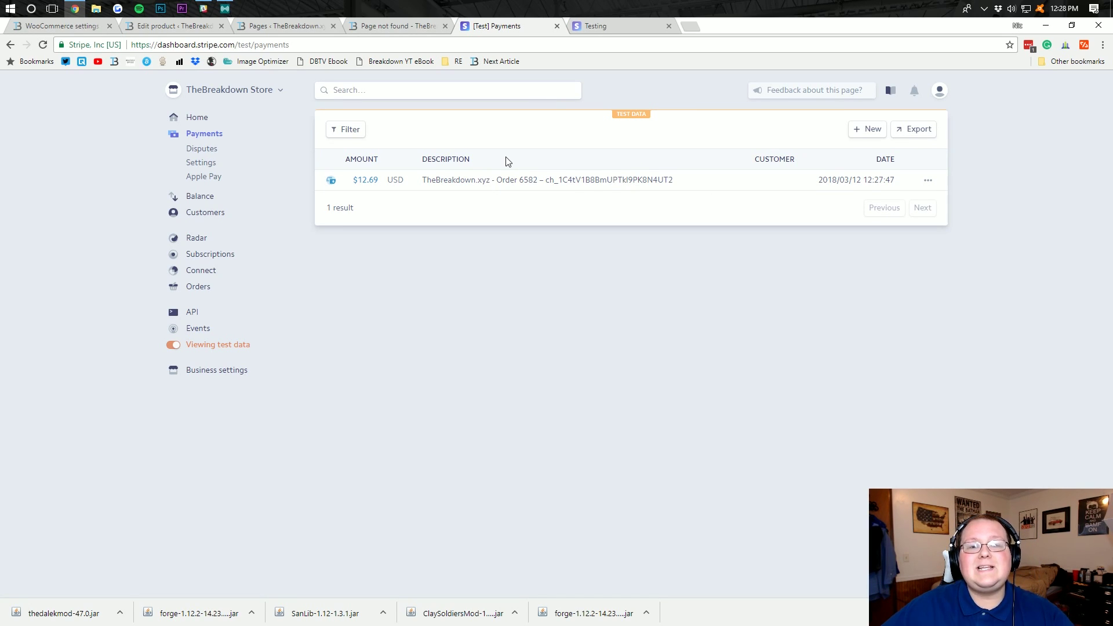
Step: Copy the Webhook Endpoints URL from the WooCommerce Stripe settings, then return to Stripe Payments
left_click(164, 27)
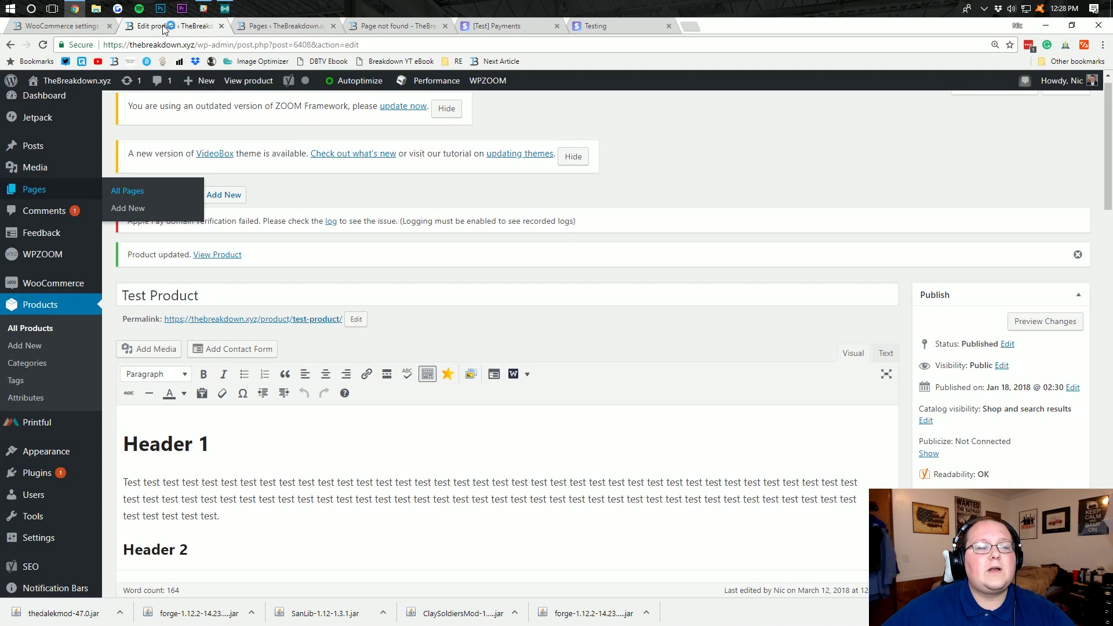
key("ctrl+shift+Tab")
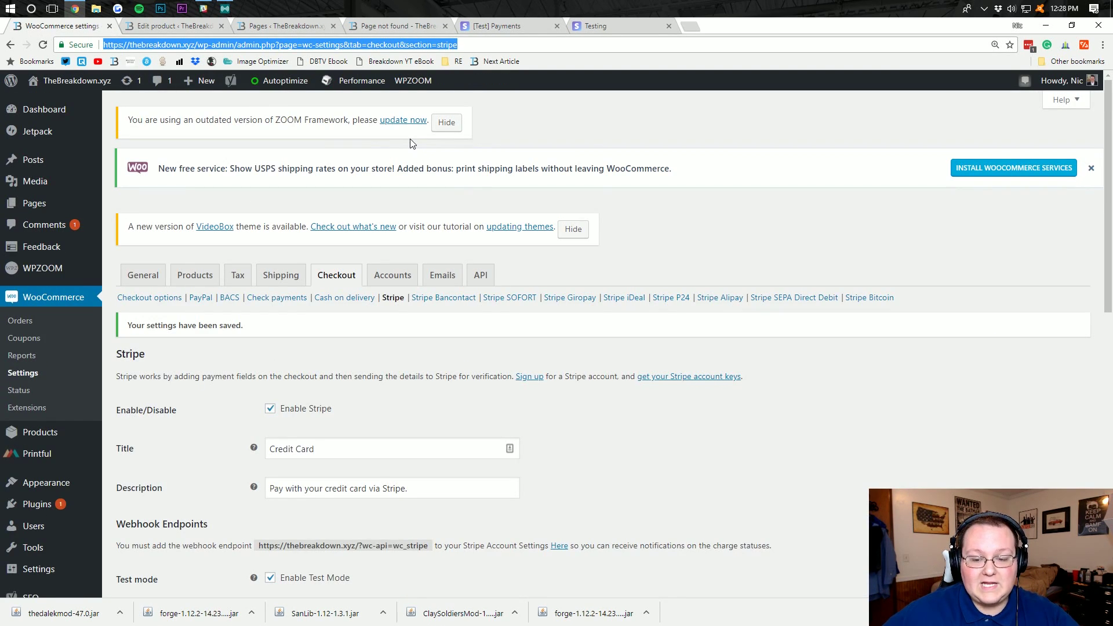
scroll(408, 145, "down", 2)
scroll(408, 145, "down", 2)
left_click(363, 256)
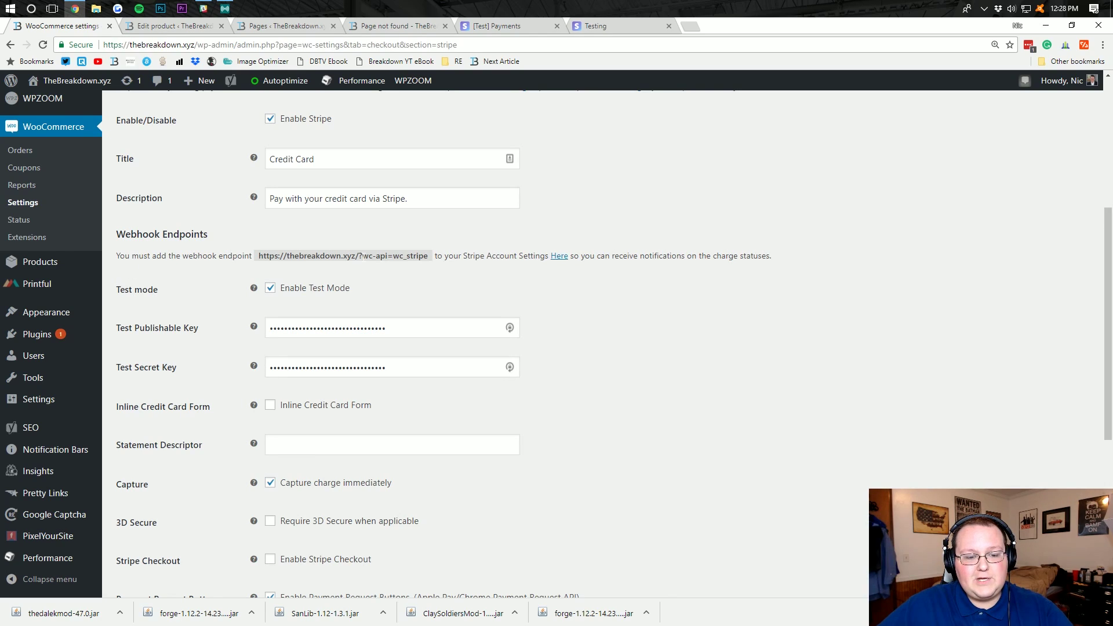
left_click_drag(360, 256, 258, 257)
left_click(435, 257)
left_click(490, 262)
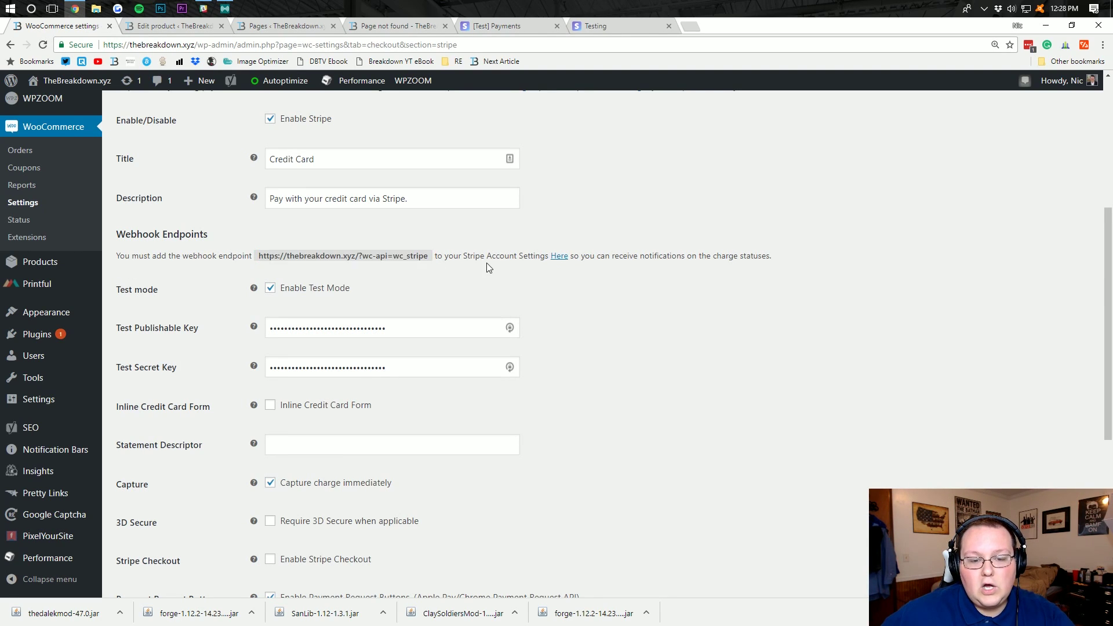
left_click_drag(561, 256, 523, 266)
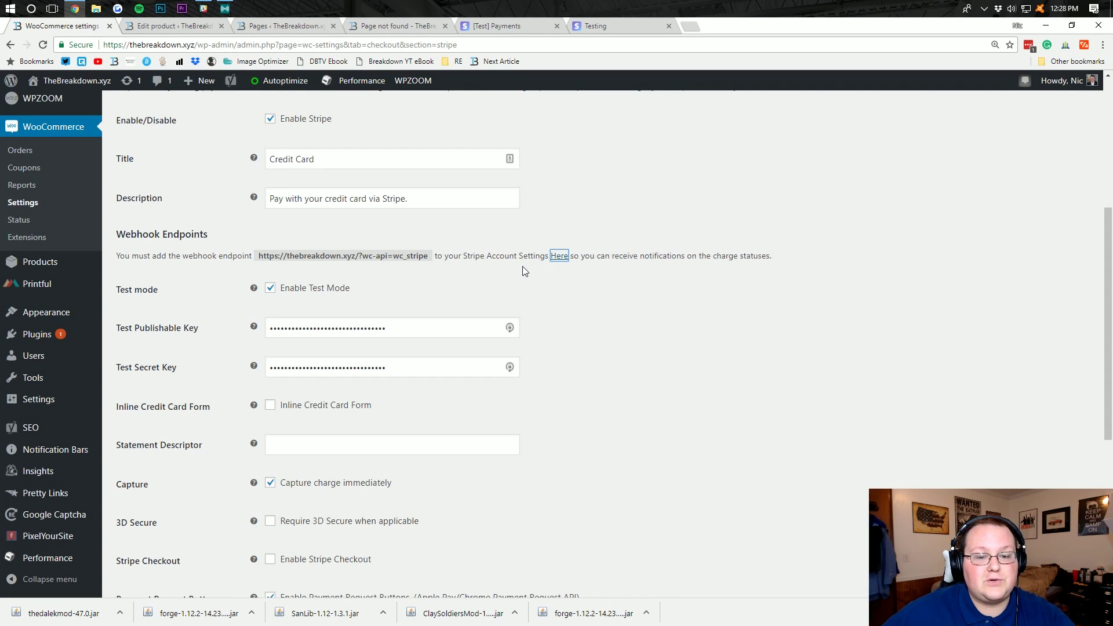
left_click(511, 27)
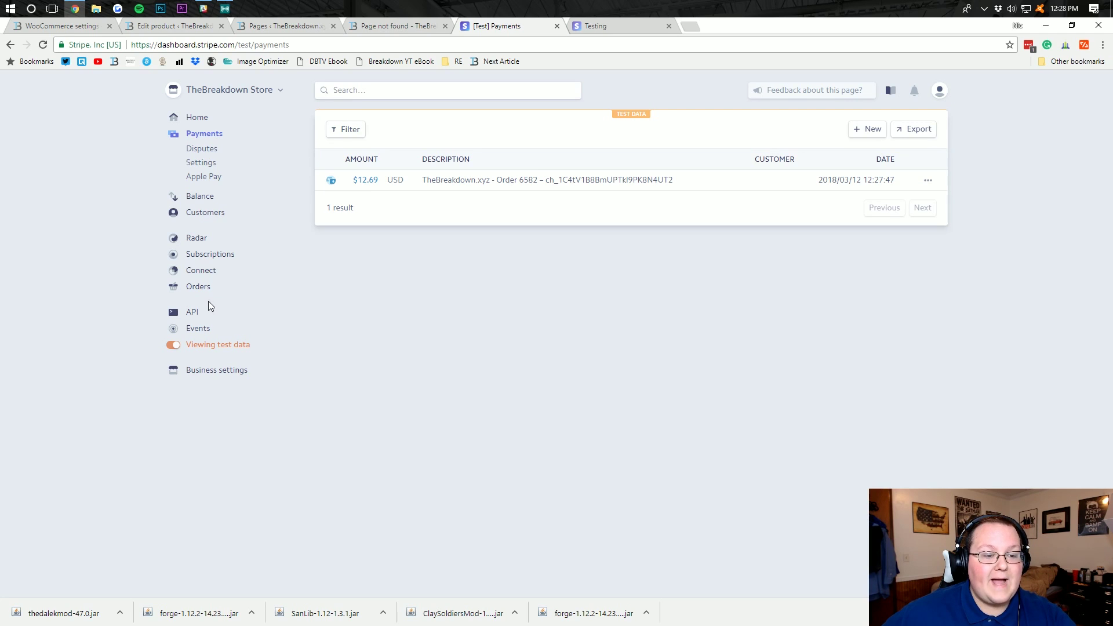
left_click(192, 313)
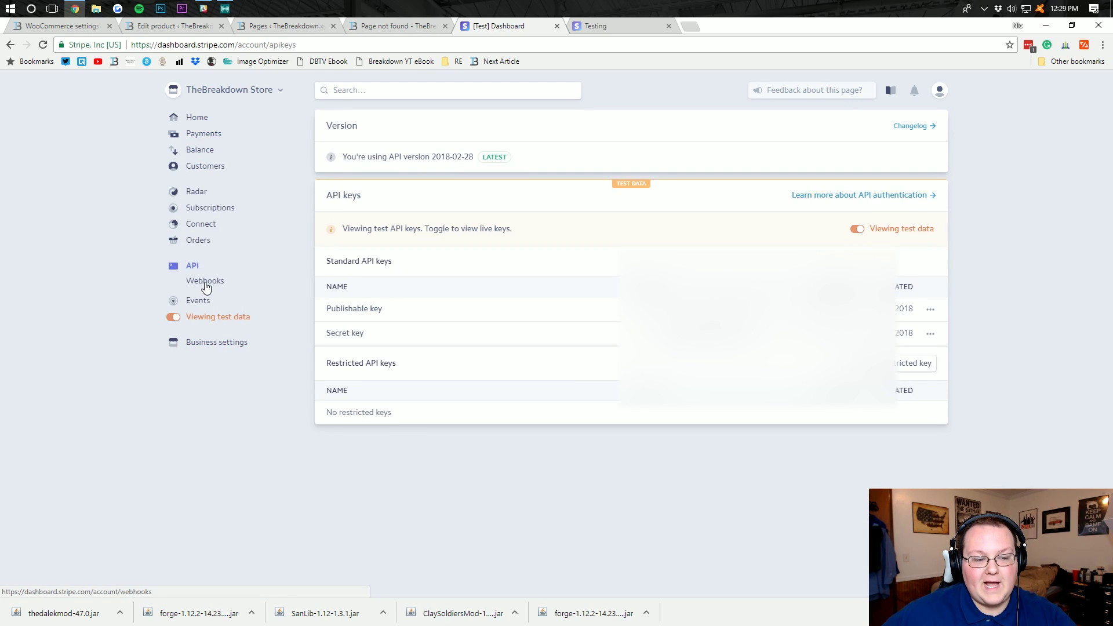
left_click(205, 285)
left_click(901, 127)
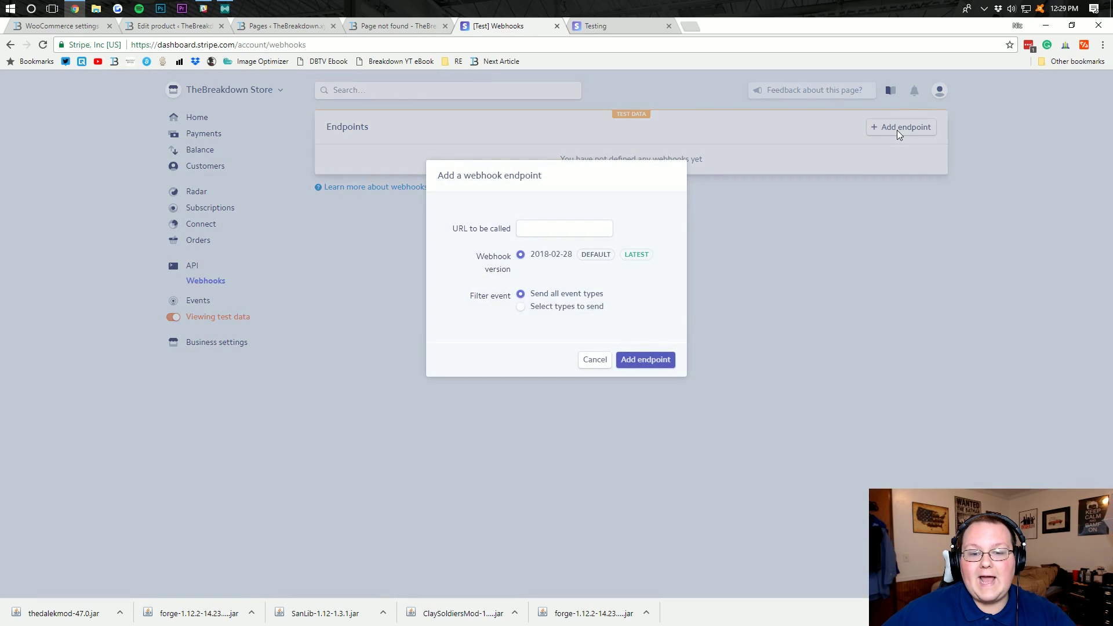
left_click(558, 232)
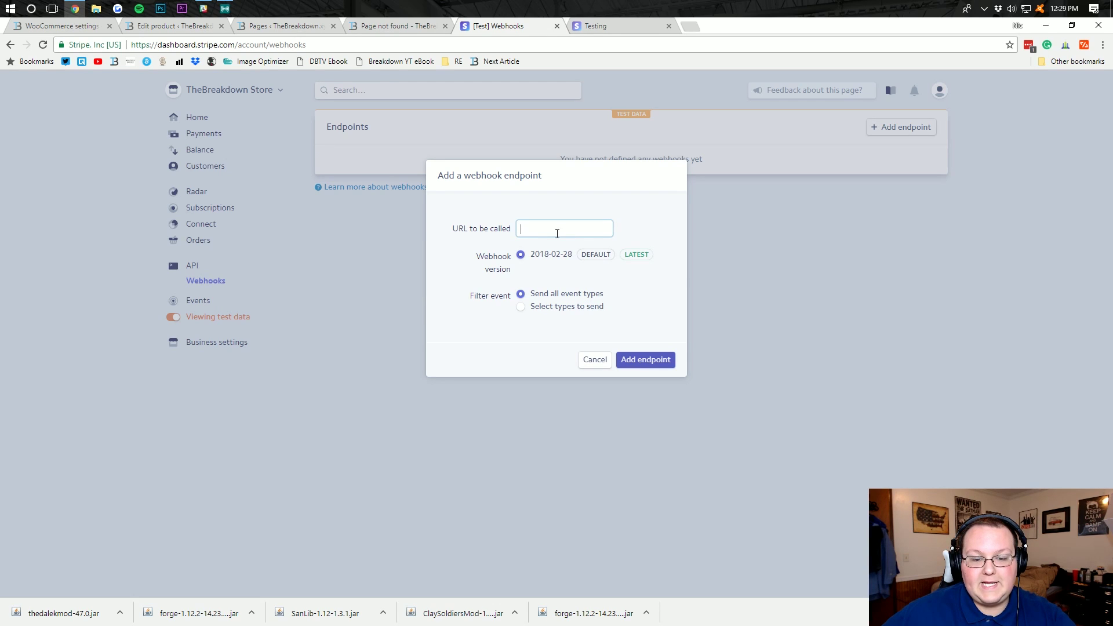
key("ctrl+v")
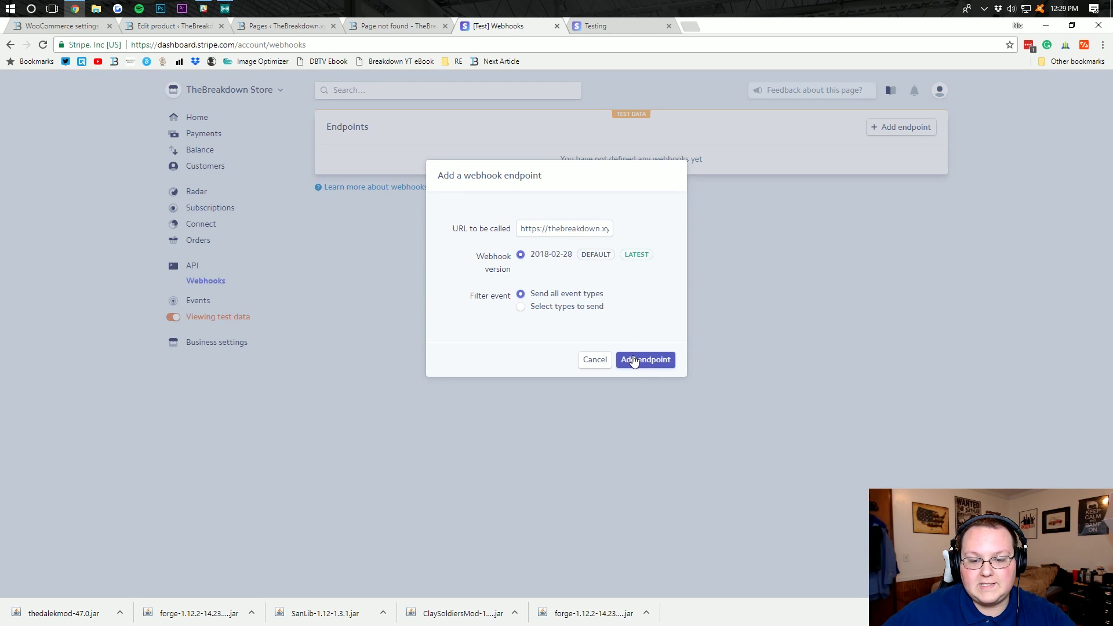
left_click(634, 360)
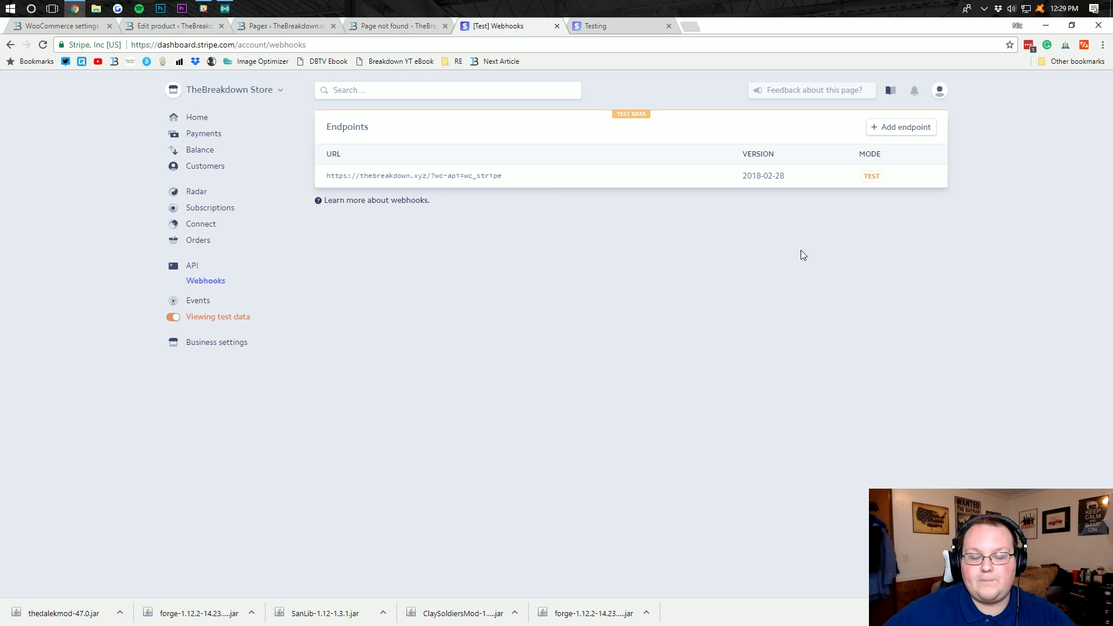